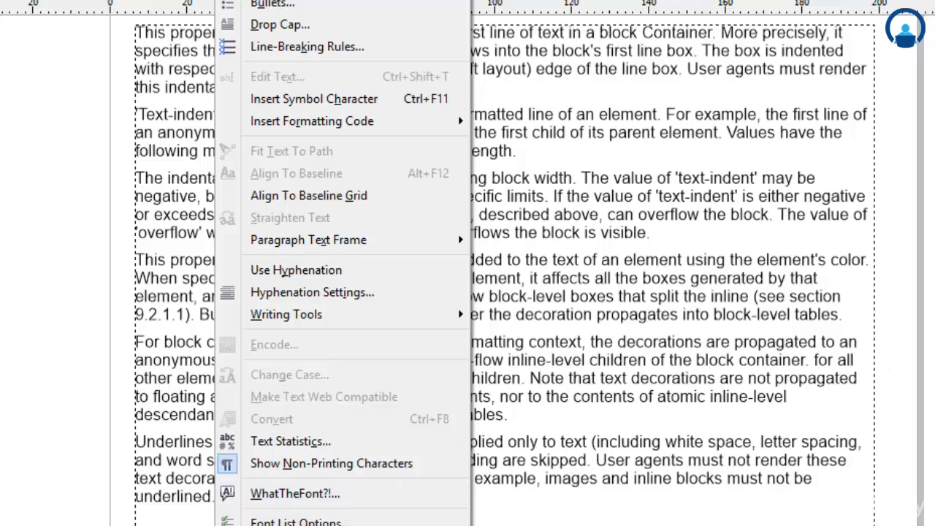
# - Delete every paragraph after the first one in the text frame
pyautogui.press('Escape')
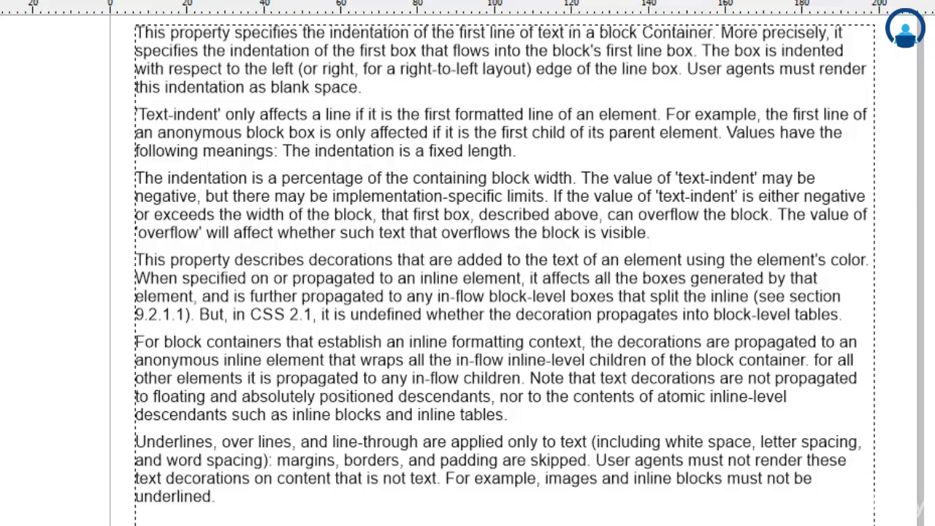
pyautogui.scroll(2, 504, 292)
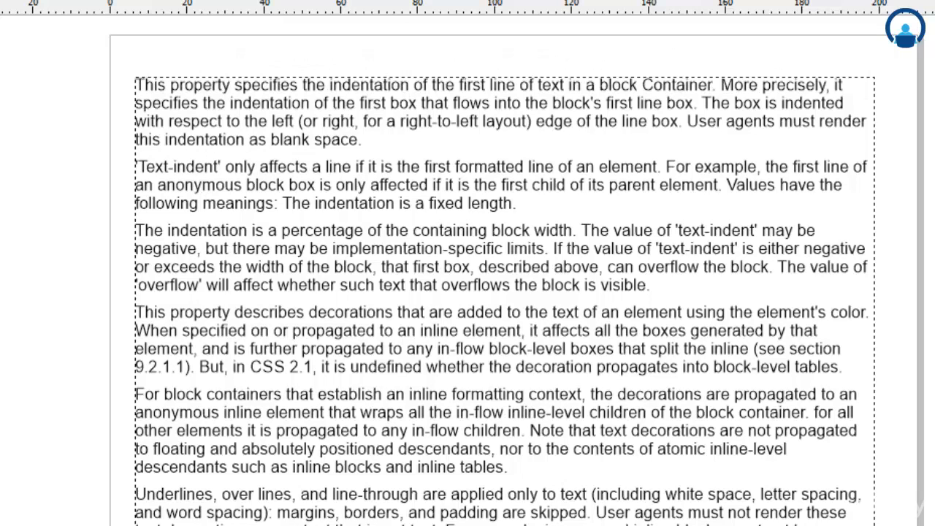
pyautogui.scroll(-1, 745, 307)
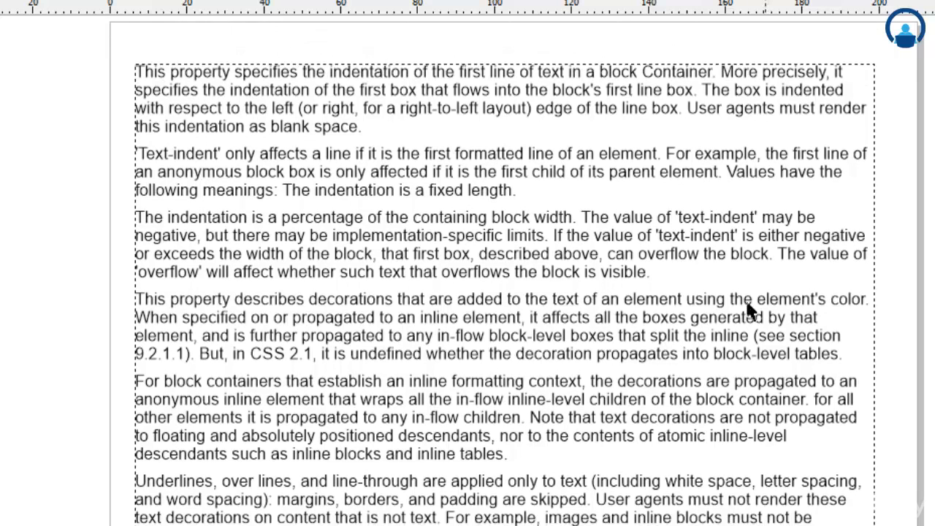
pyautogui.click(329, 300)
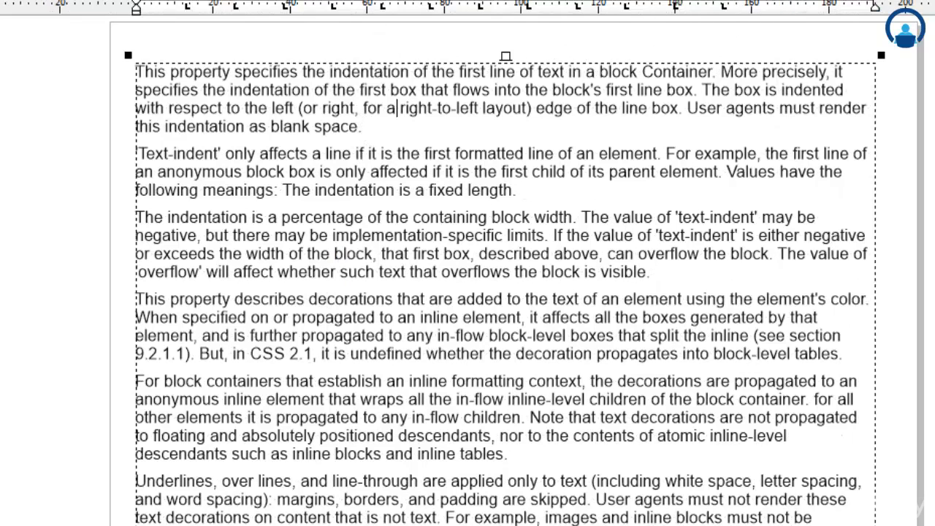
pyautogui.click(270, 0)
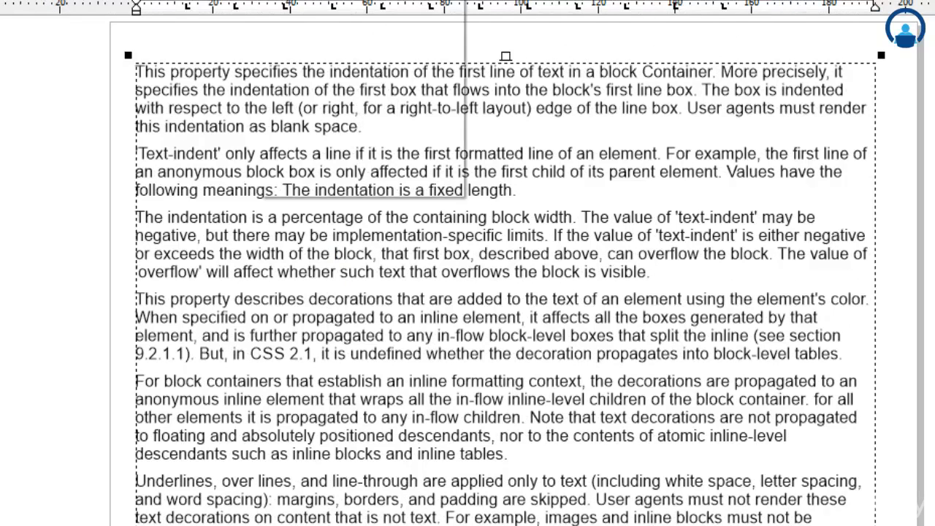
pyautogui.moveTo(137, 154); pyautogui.dragTo(230, 472)
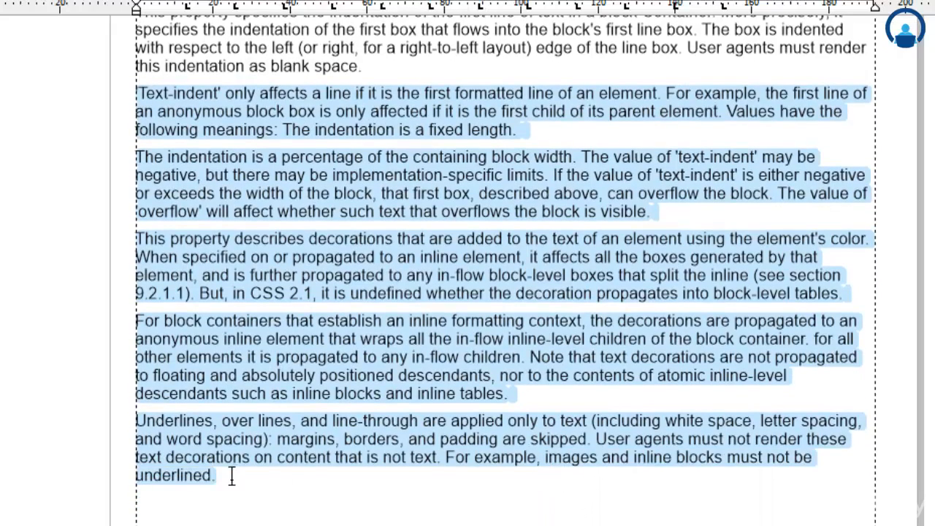
pyautogui.press('Delete')
pyautogui.scroll(2, 467, 263)
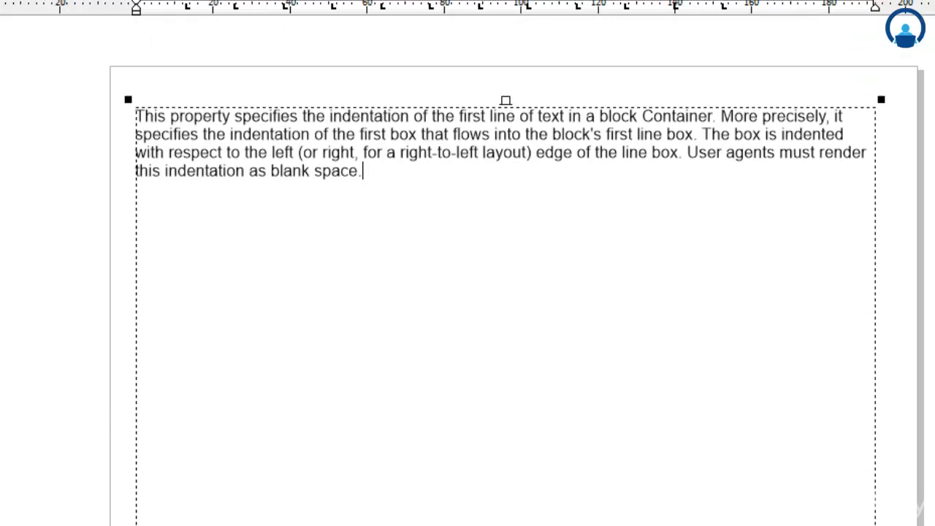
# - Increase the font size of the whole remaining paragraph so it wraps onto five lines
pyautogui.hotkey('ctrl', 'a')
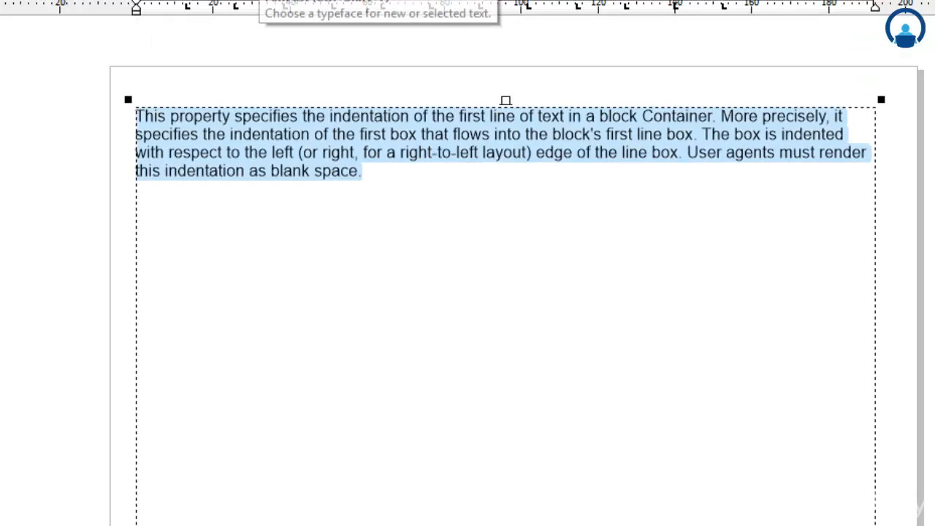
pyautogui.press('Return')
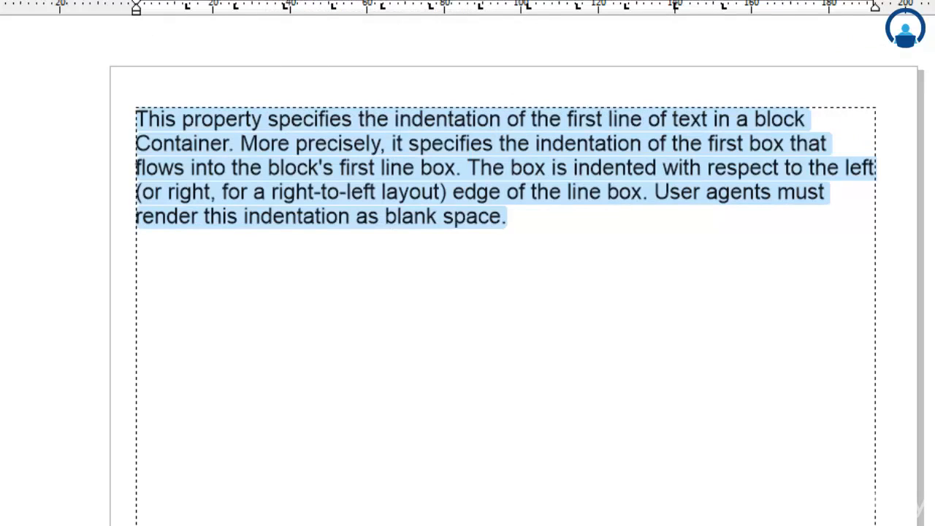
pyautogui.hotkey('ctrl', 'space')
pyautogui.click(0, 301)
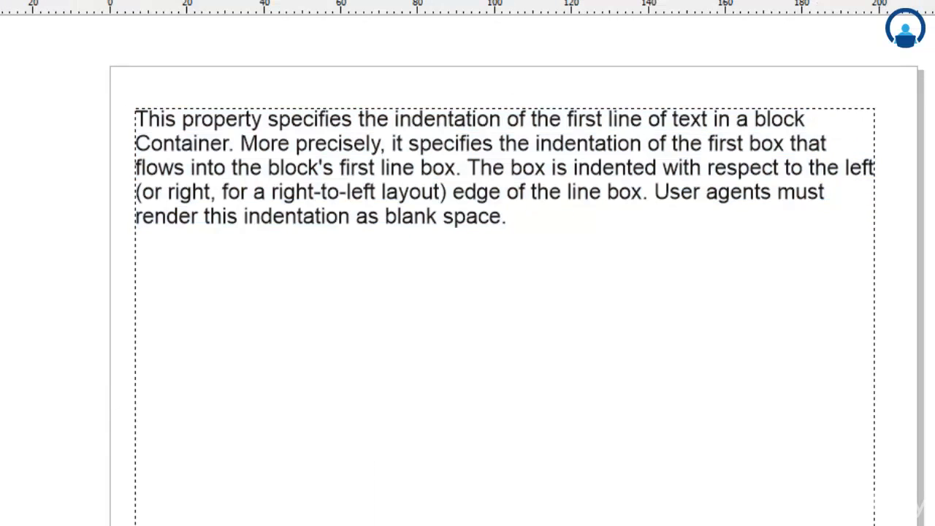
# - Shorten the paragraph text frame so it ends a little below the last line of text
pyautogui.click(443, 184)
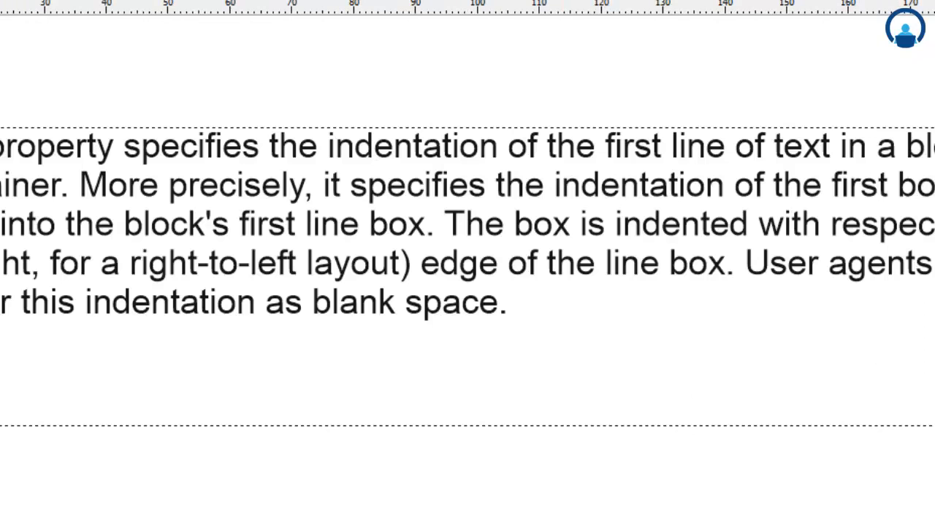
pyautogui.press('z')
pyautogui.moveTo(235, 102); pyautogui.dragTo(889, 421)
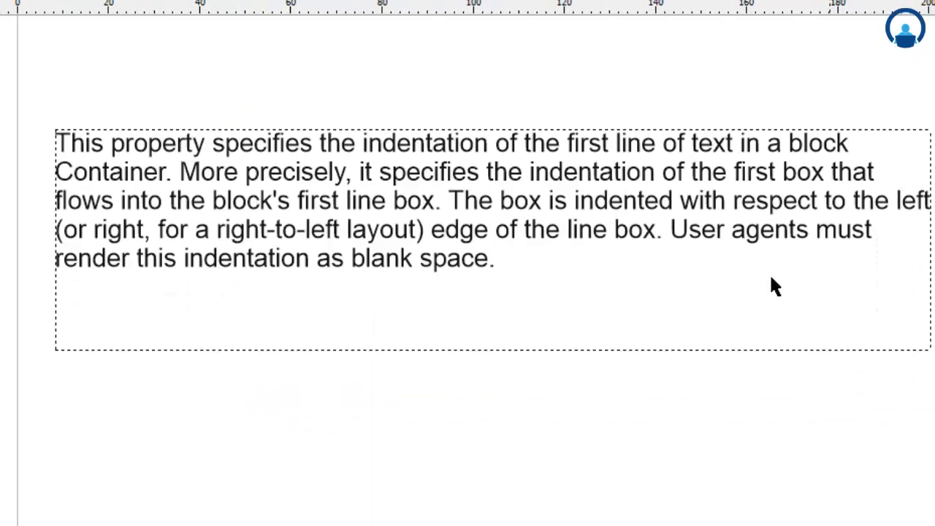
# - Change the case of the paragraph text to Sentence case
pyautogui.click(769, 273)
pyautogui.click(232, 0)
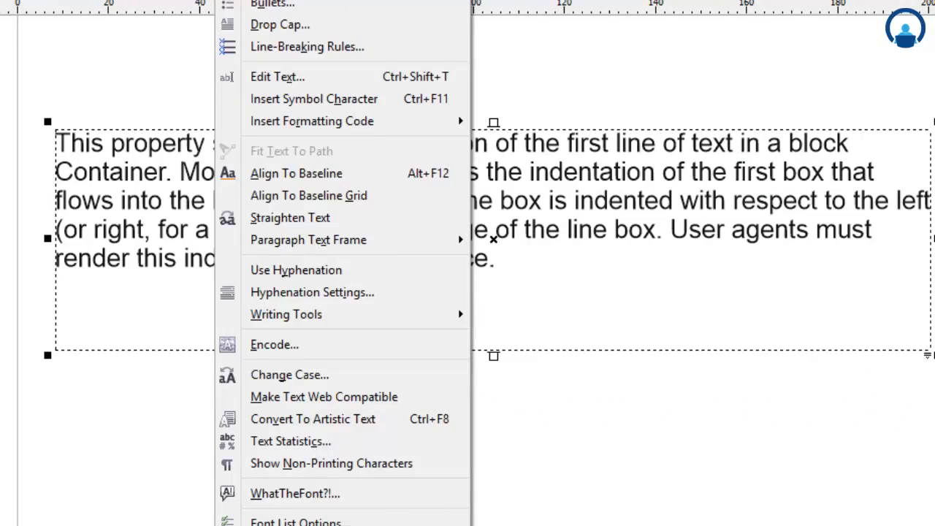
pyautogui.click(285, 375)
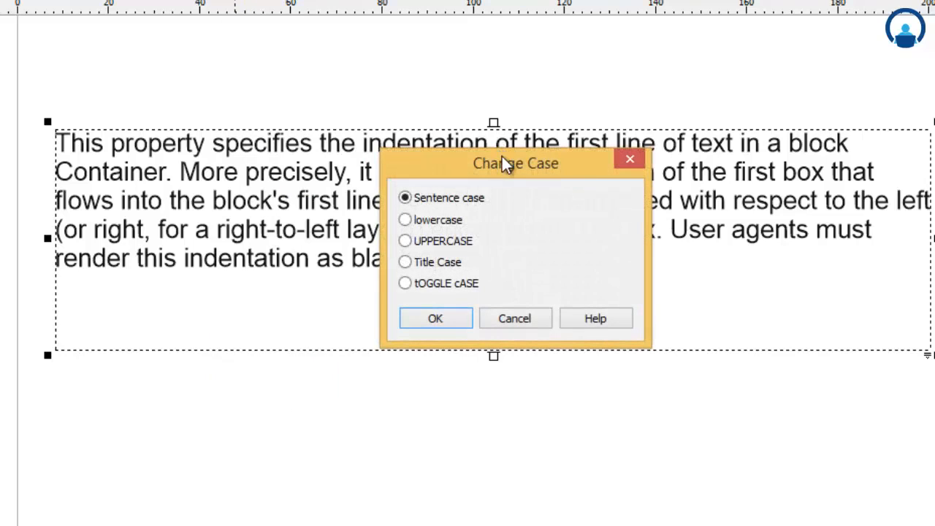
pyautogui.moveTo(502, 157); pyautogui.dragTo(746, 165)
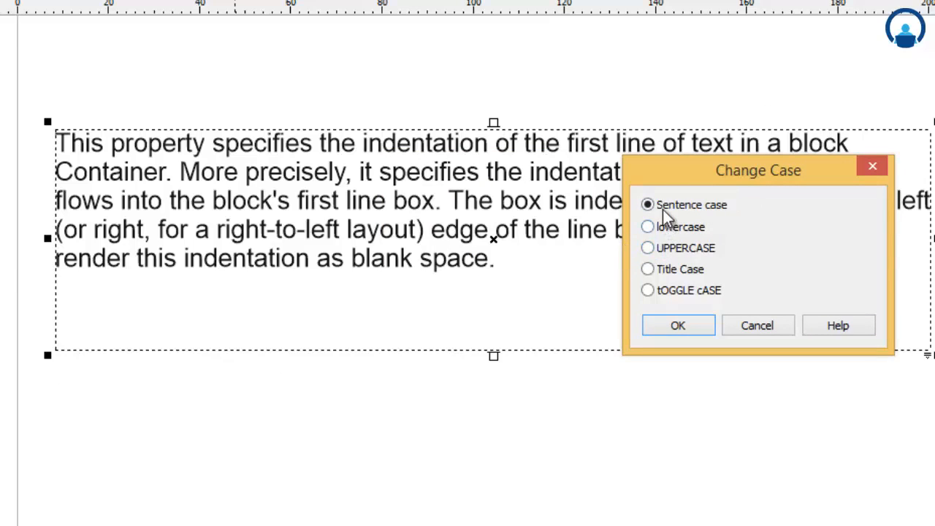
pyautogui.click(665, 330)
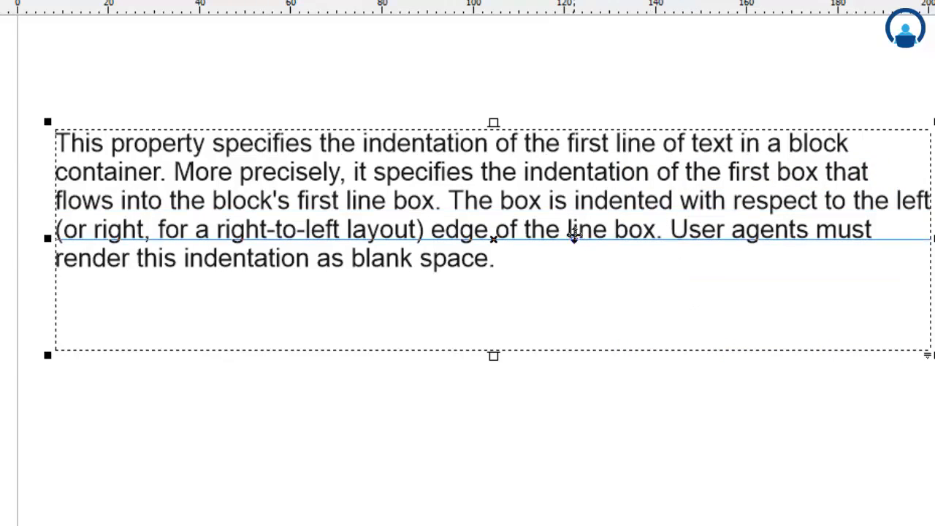
# - Separate the first sentence from the rest of the paragraph and delete all the text after it
pyautogui.doubleClick(175, 170)
pyautogui.press('Return')
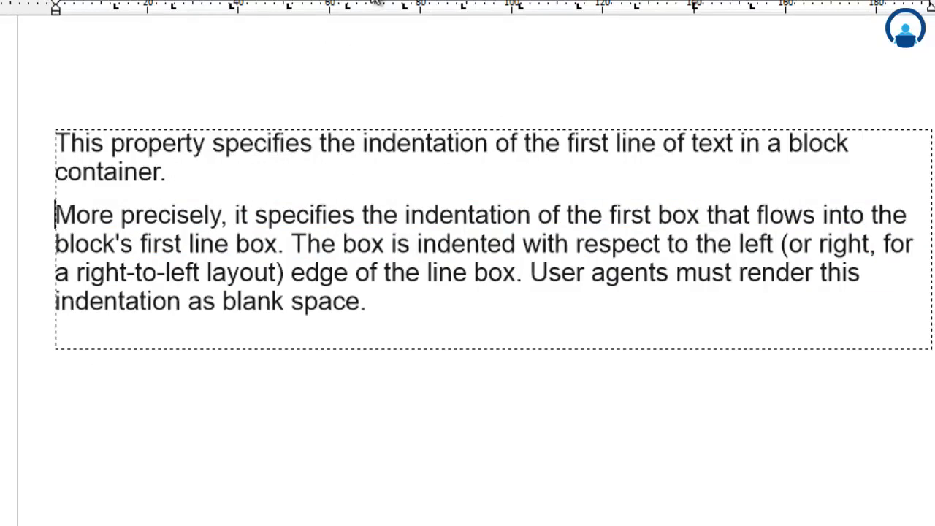
pyautogui.press('Return')
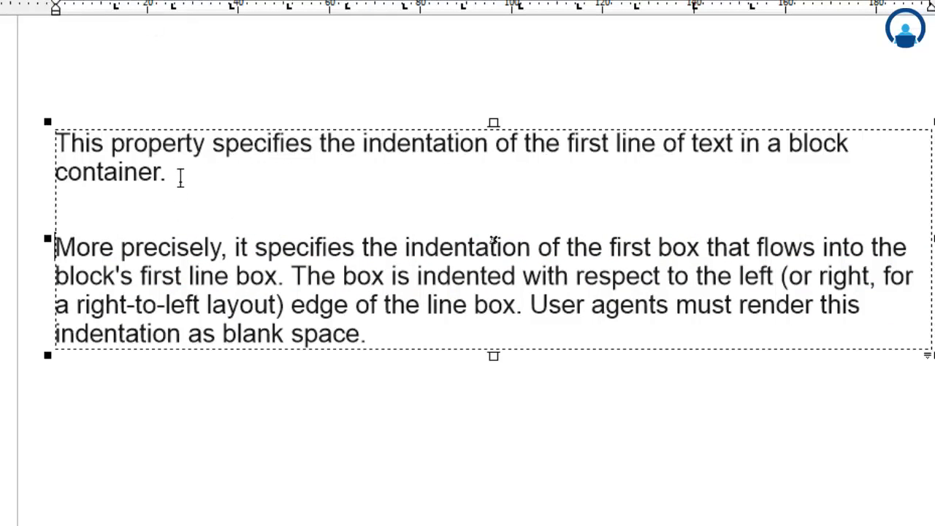
pyautogui.click(184, 175)
pyautogui.moveTo(184, 176); pyautogui.dragTo(375, 326)
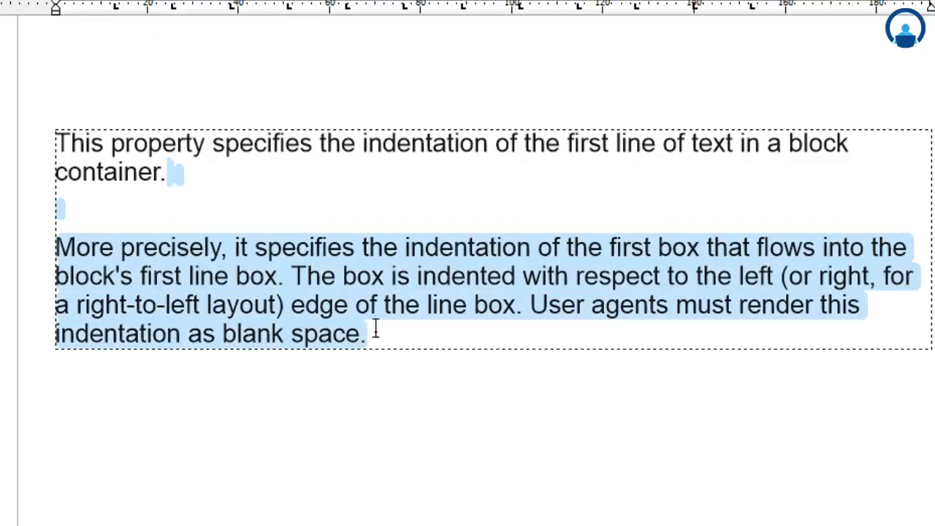
pyautogui.press('Delete')
# - Enlarge the font of the remaining sentence so its two lines fill the frame's width
pyautogui.tripleClick(208, 131)
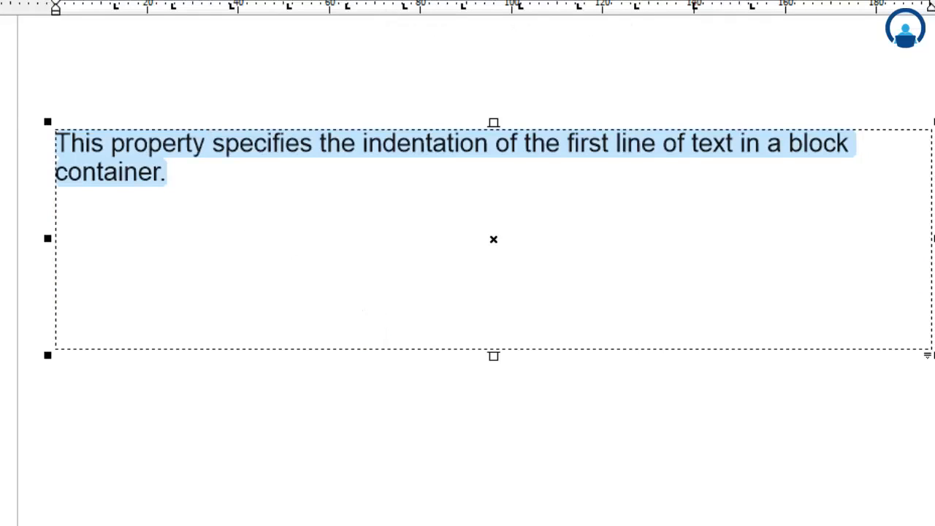
pyautogui.click(234, 0)
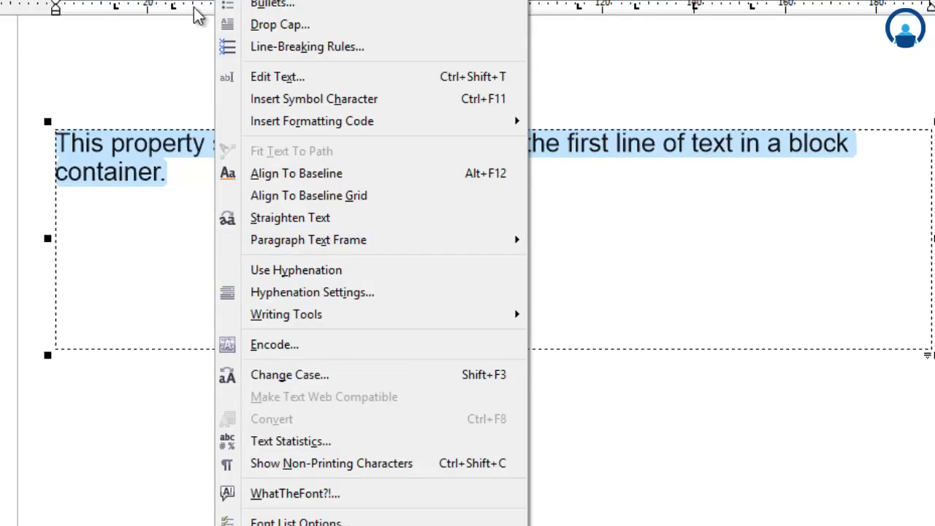
pyautogui.press('Escape')
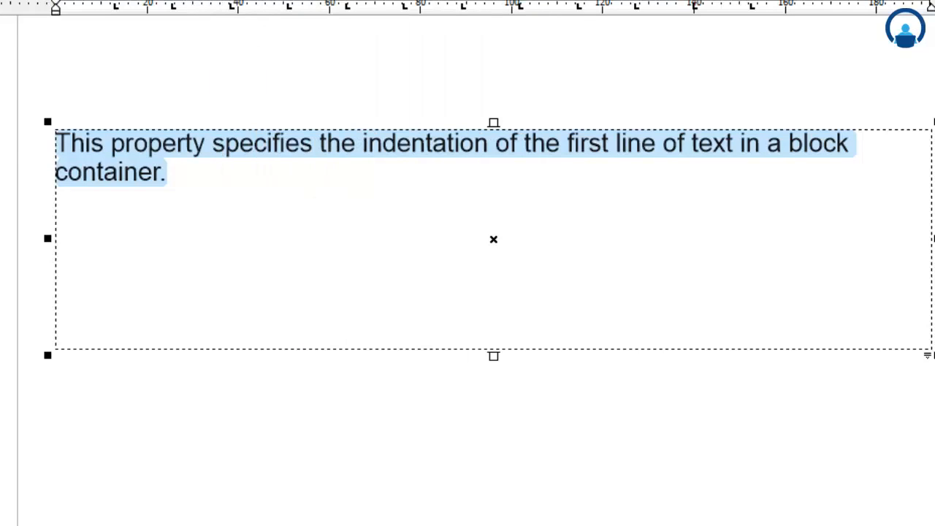
pyautogui.press('Return')
pyautogui.click(727, 189)
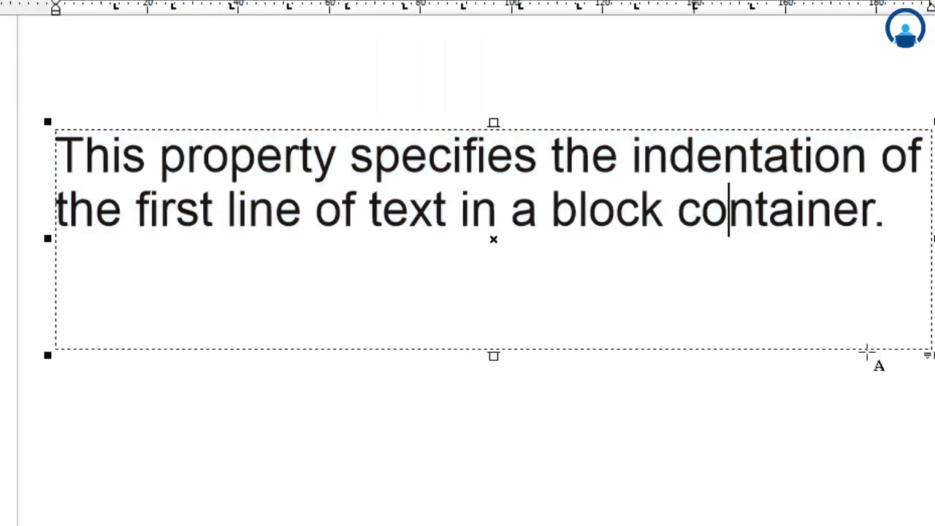
pyautogui.click(123, 152)
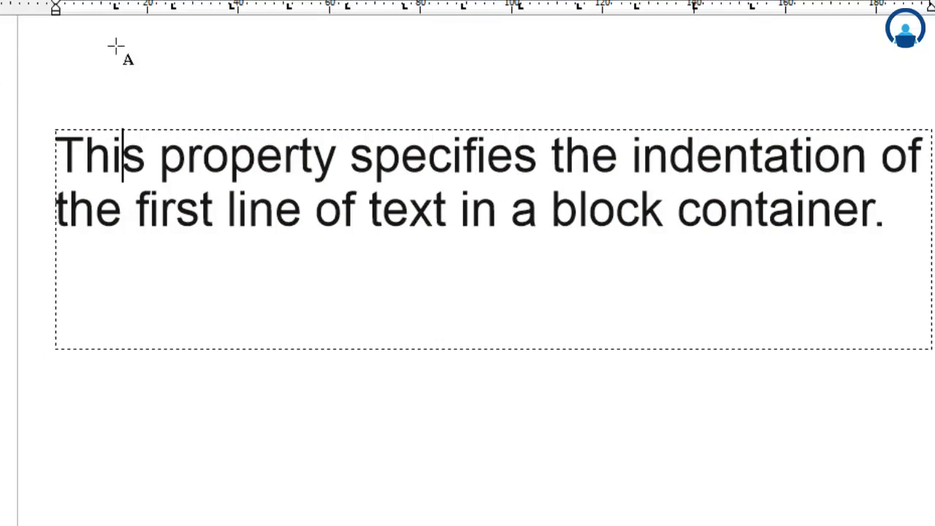
pyautogui.hotkey('alt', 'x')
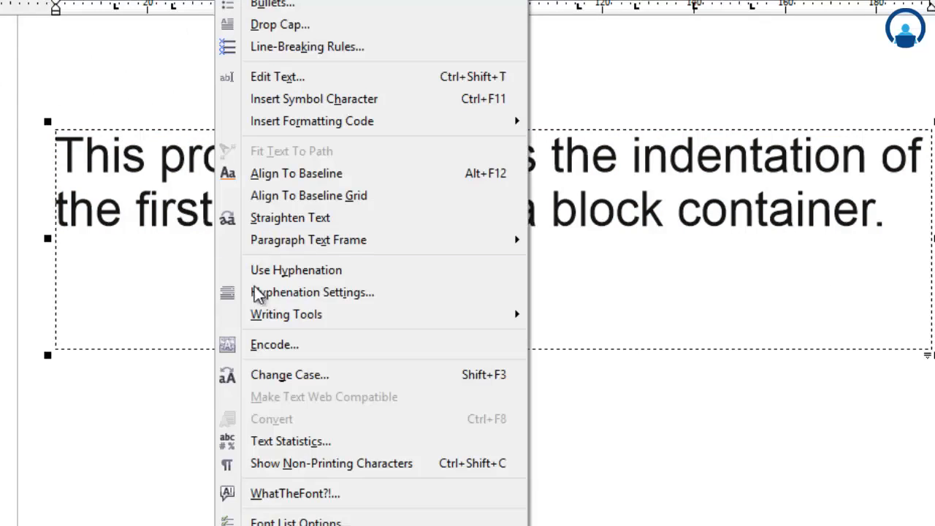
pyautogui.press('Escape')
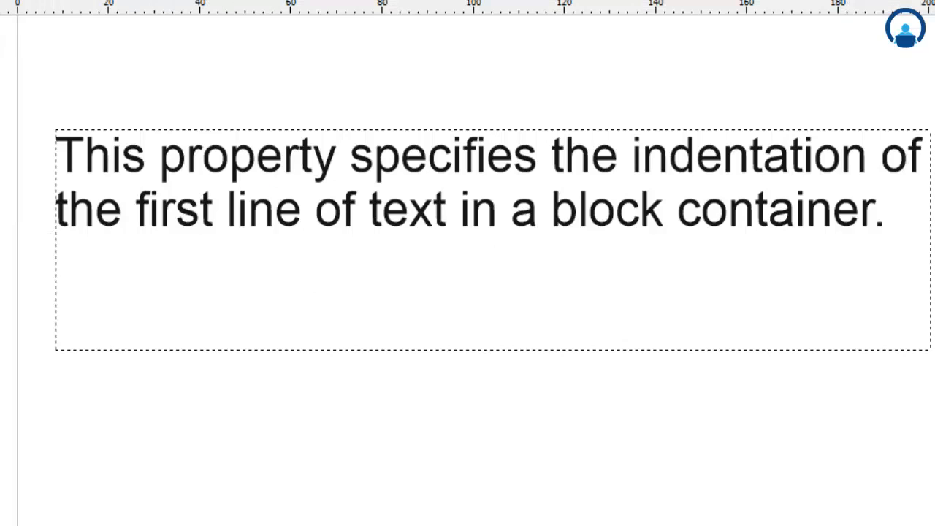
# - Change the case of the sentence in the text frame to lowercase
pyautogui.click(307, 150)
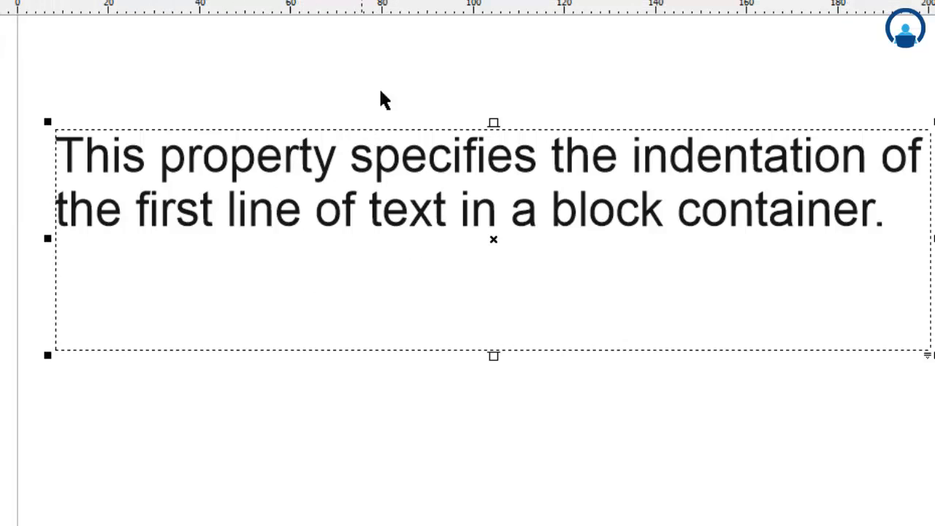
pyautogui.hotkey('alt', 'x')
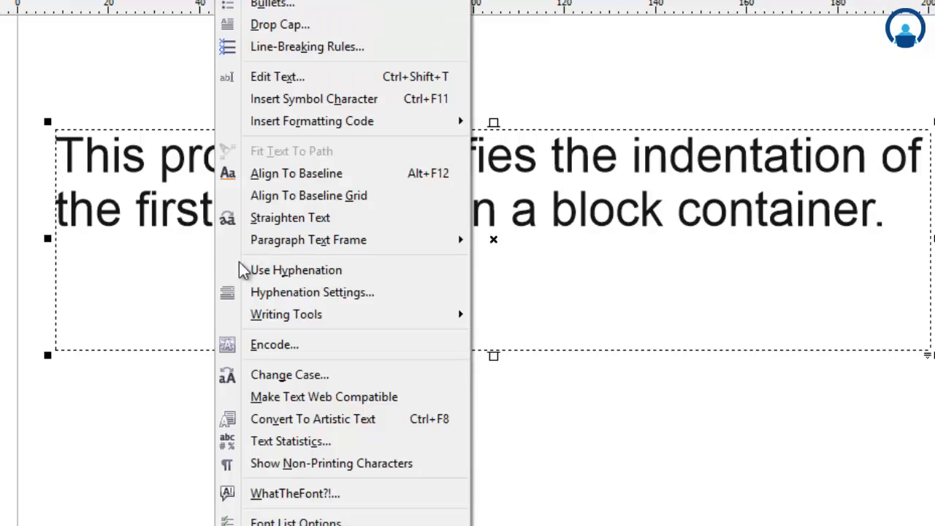
pyautogui.click(258, 377)
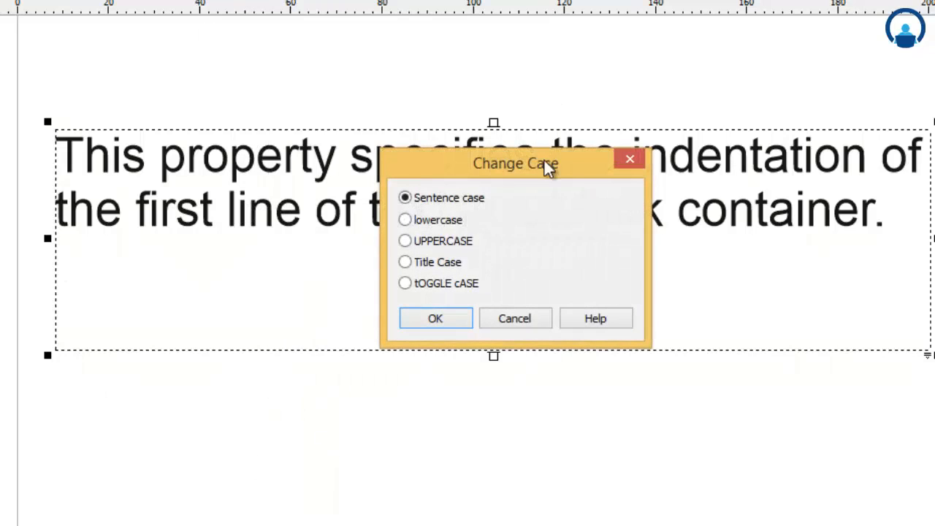
pyautogui.moveTo(545, 162); pyautogui.dragTo(818, 235)
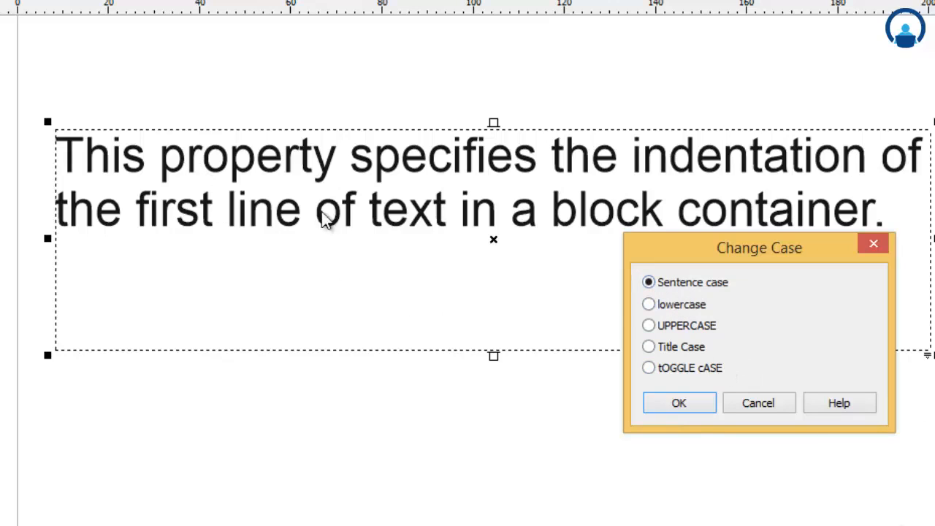
pyautogui.moveTo(704, 244); pyautogui.dragTo(710, 285)
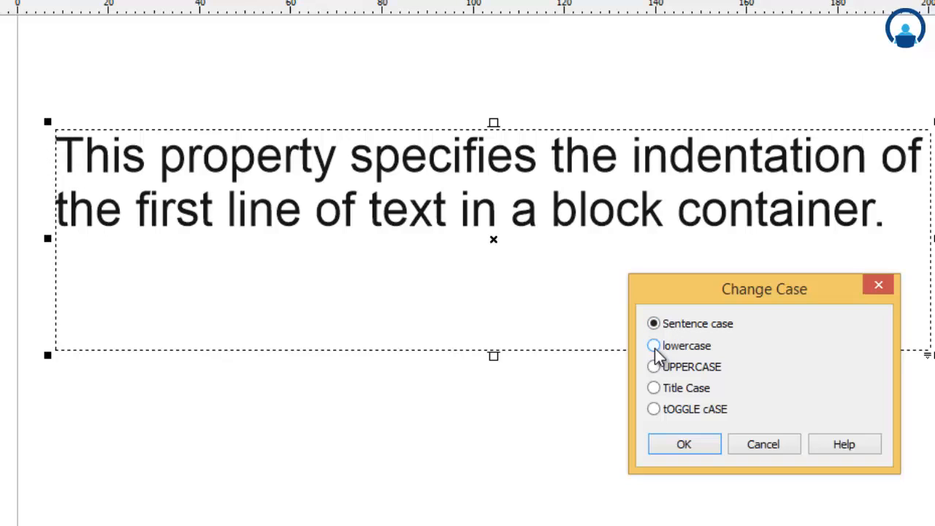
pyautogui.click(682, 444)
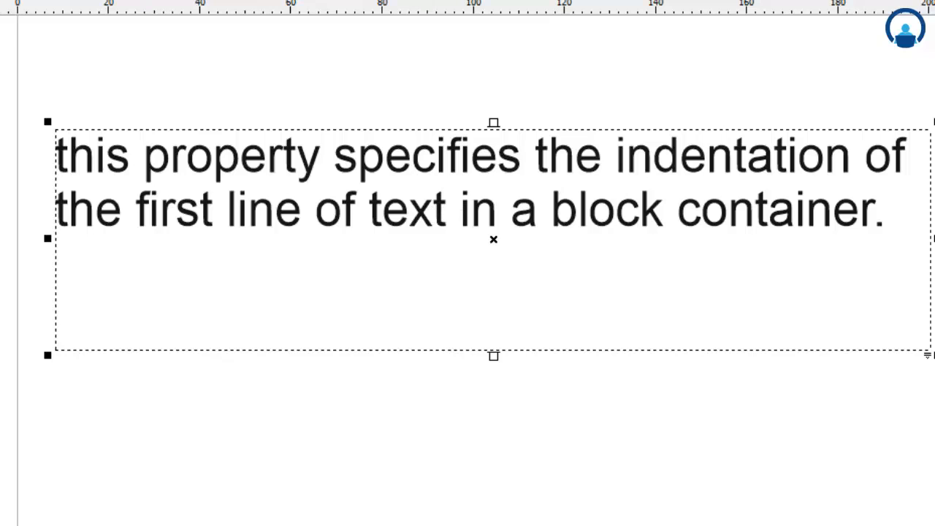
# - Change the case of the sentence in the text frame to UPPERCASE
pyautogui.hotkey('alt', 'x')
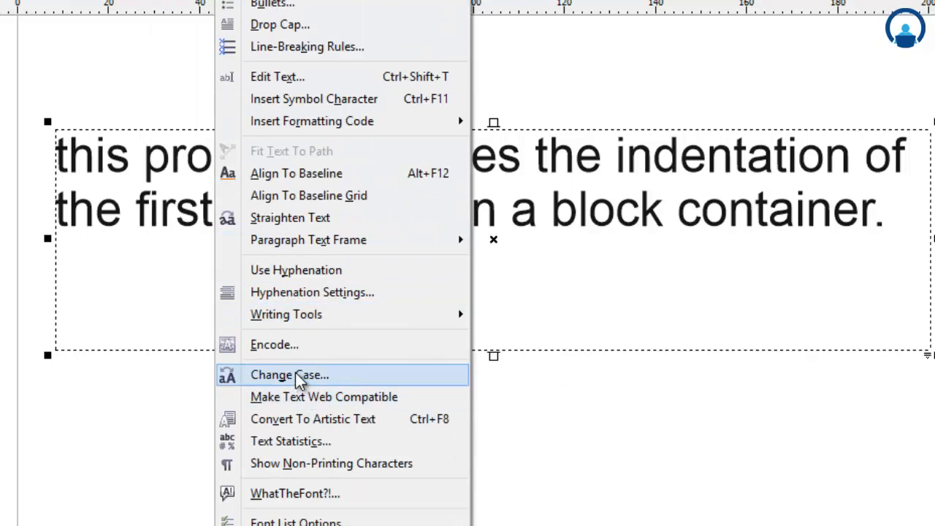
pyautogui.click(369, 376)
pyautogui.click(444, 241)
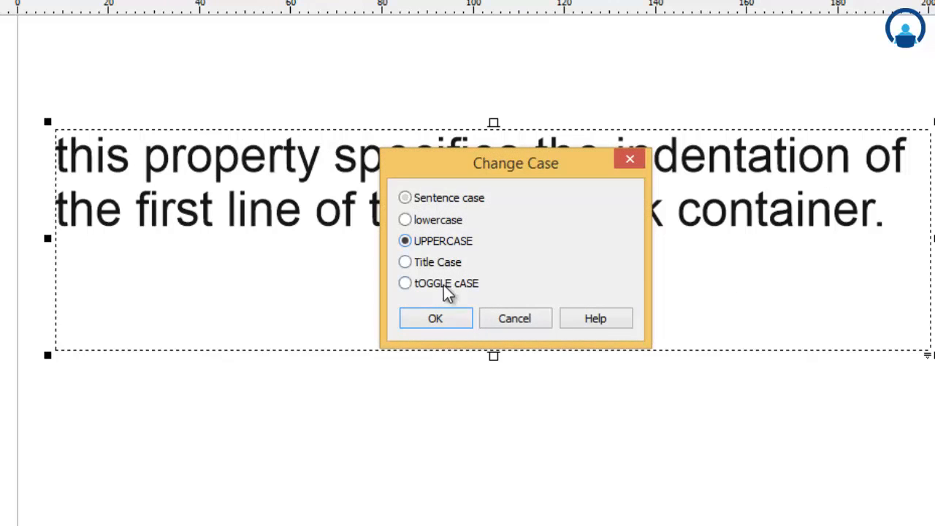
pyautogui.click(453, 320)
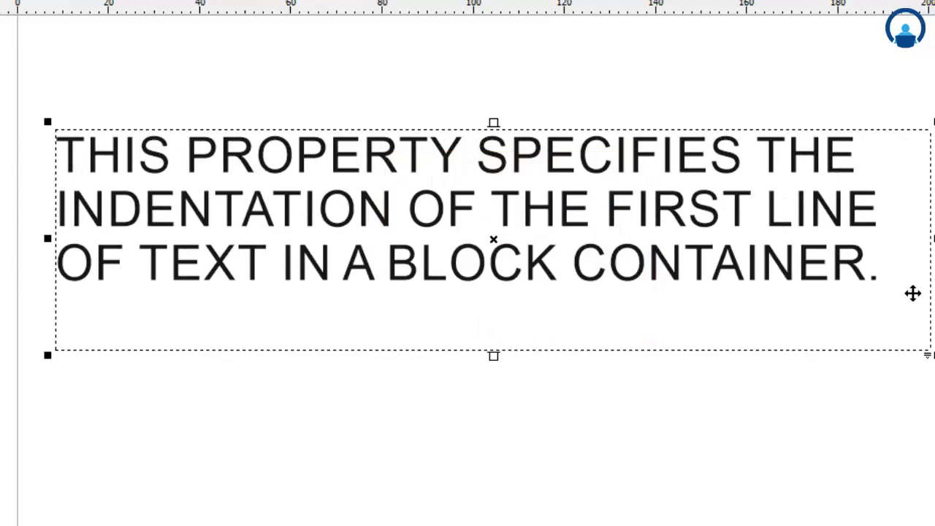
# - Change the case of the sentence in the text frame to Title Case
pyautogui.click(229, 0)
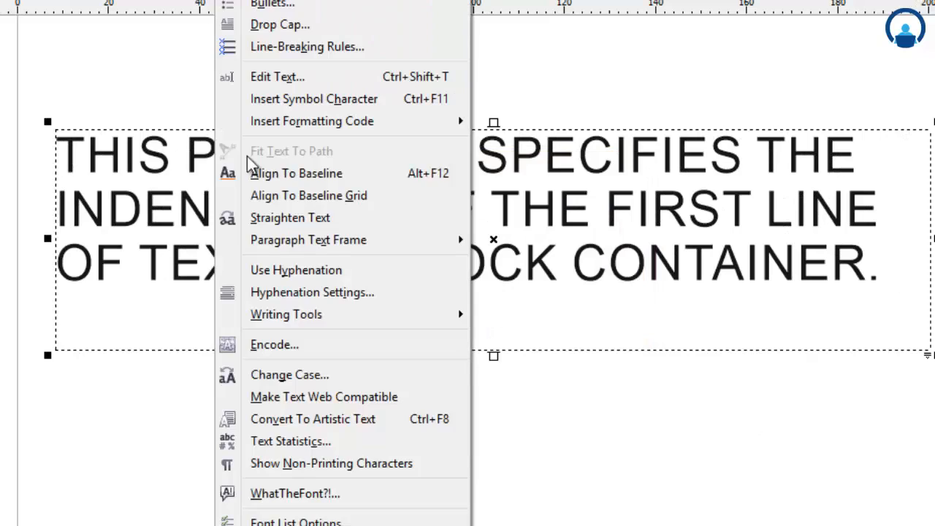
pyautogui.click(307, 374)
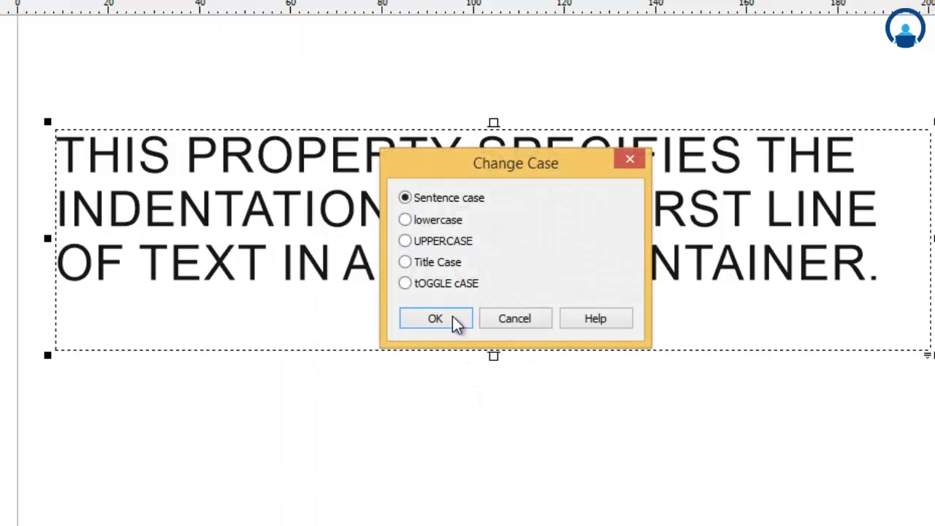
pyautogui.click(435, 263)
pyautogui.click(436, 319)
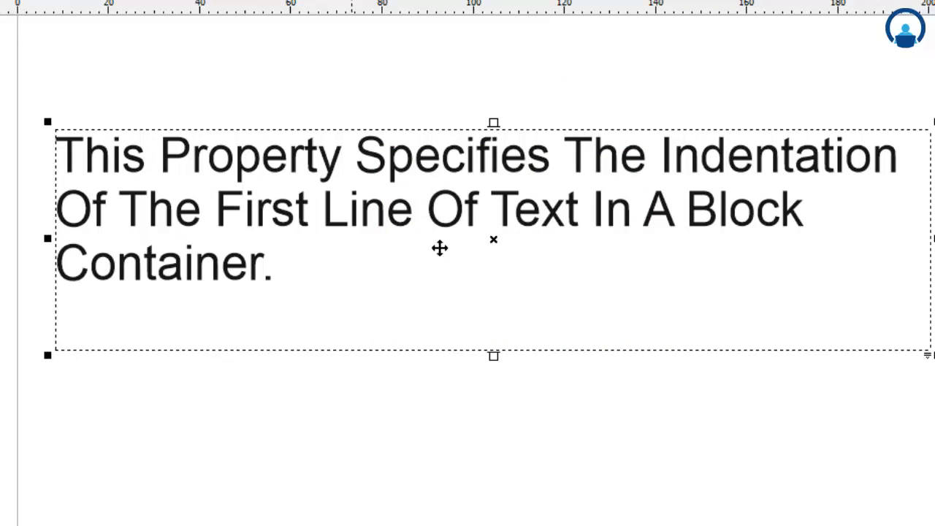
# - Change the case of the sentence in the text frame to tOGGLE cASE
pyautogui.click(285, 3)
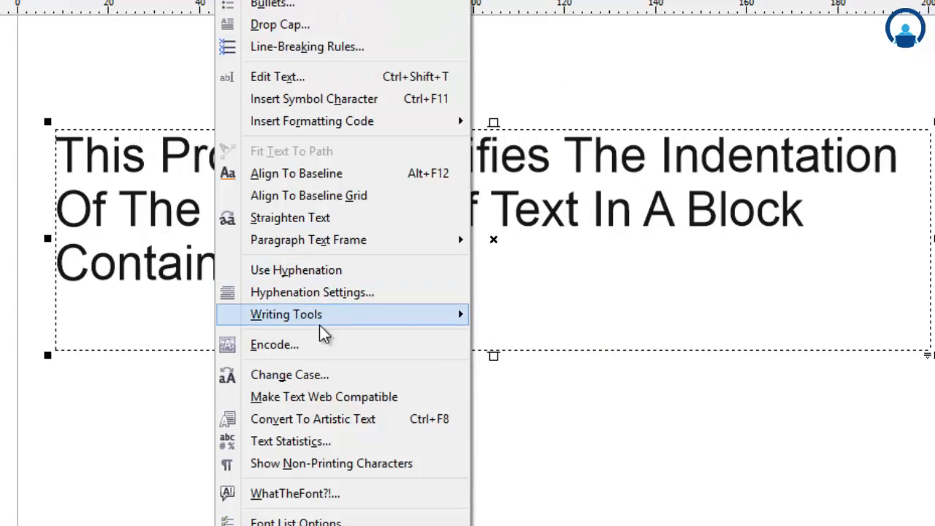
pyautogui.click(318, 374)
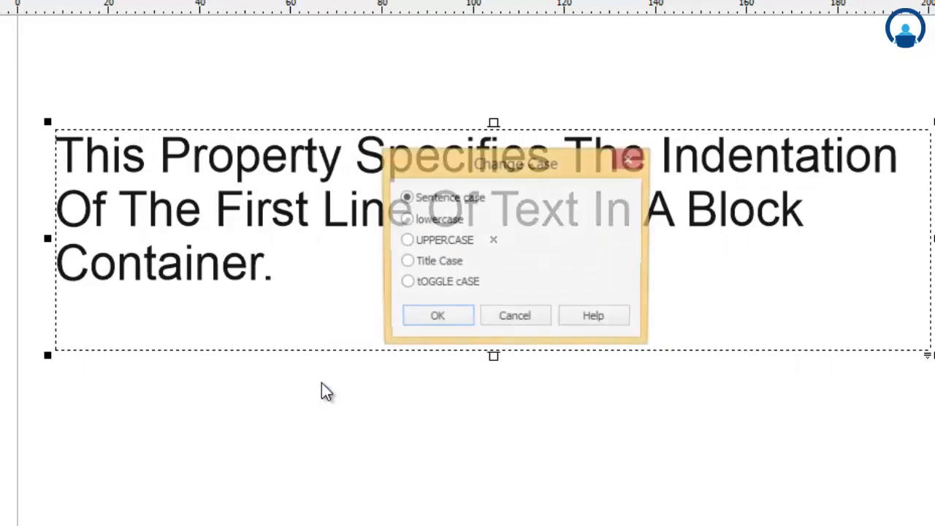
pyautogui.click(433, 286)
pyautogui.click(438, 321)
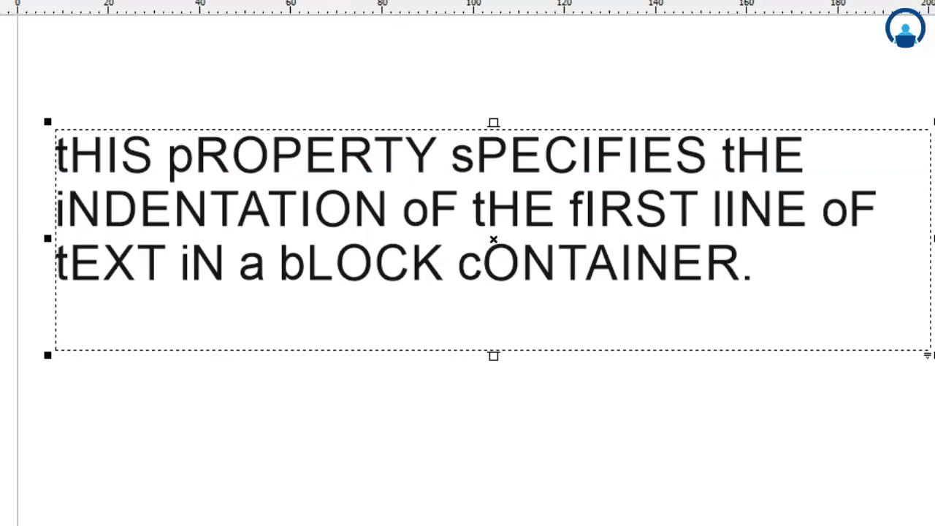
# - Change the case of the sentence in the text frame back to Sentence case
pyautogui.hotkey('alt', 'x')
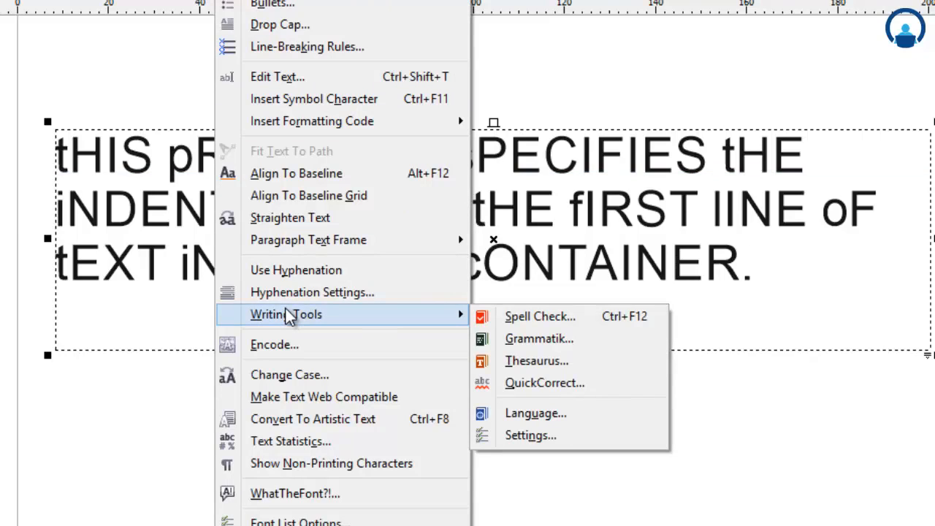
pyautogui.click(305, 374)
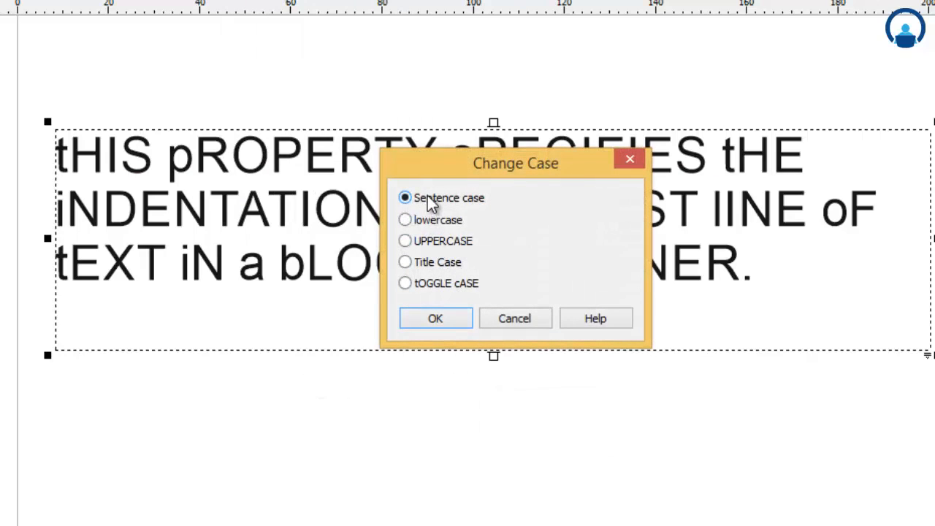
pyautogui.click(436, 322)
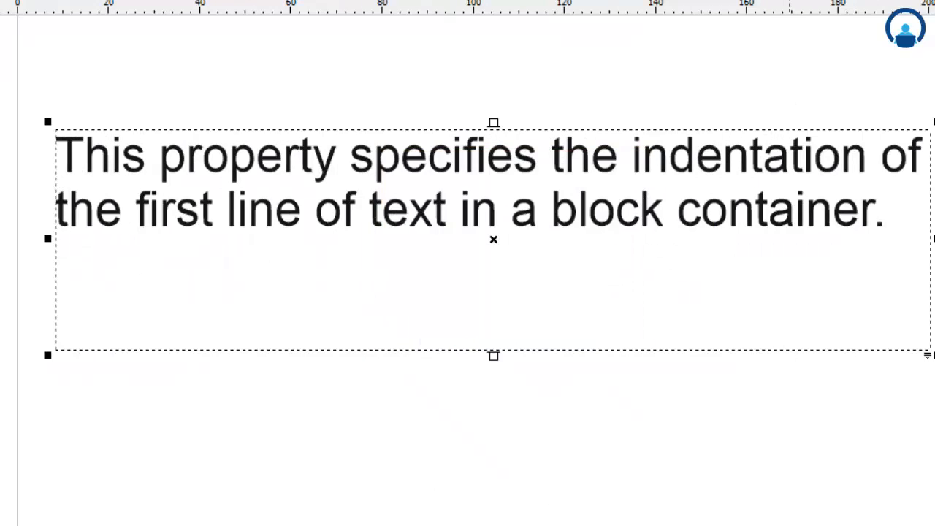
# - Make the paragraph text in the frame web compatible
pyautogui.click(232, 0)
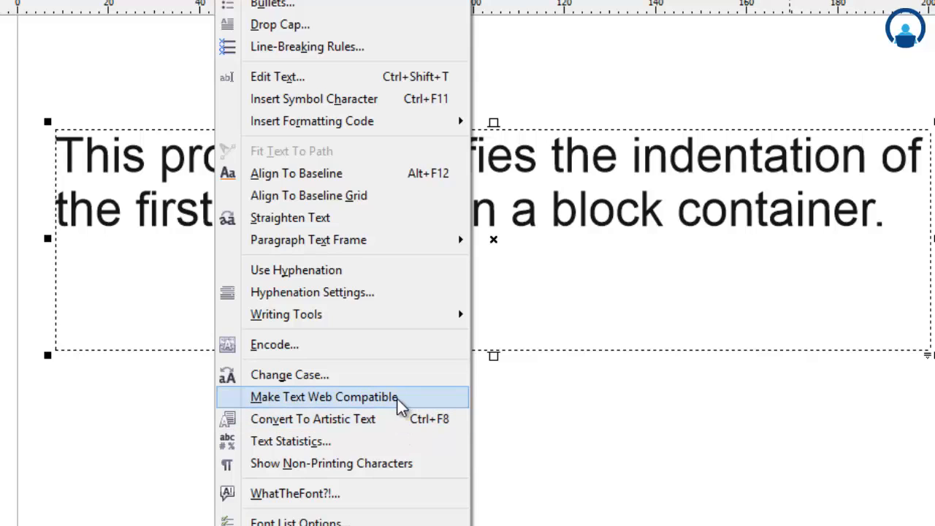
pyautogui.click(401, 402)
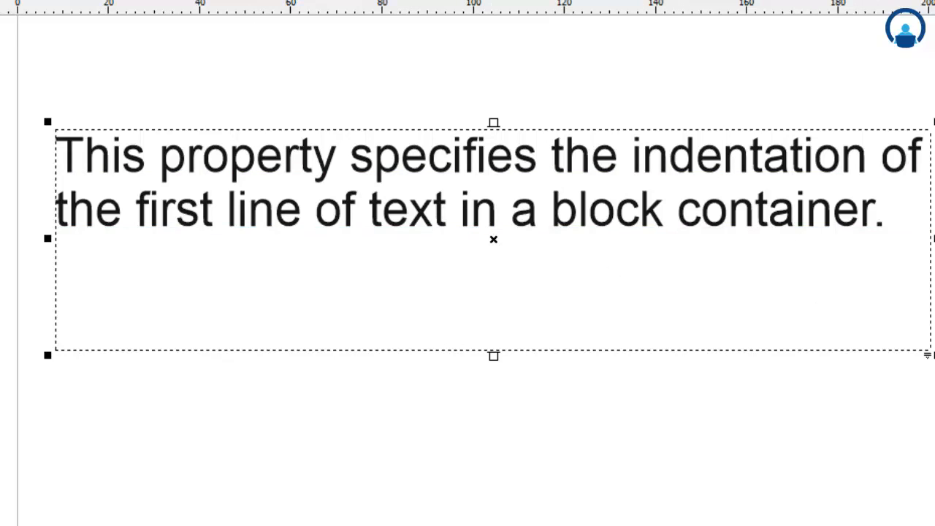
pyautogui.click(269, 0)
pyautogui.moveTo(233, 1)
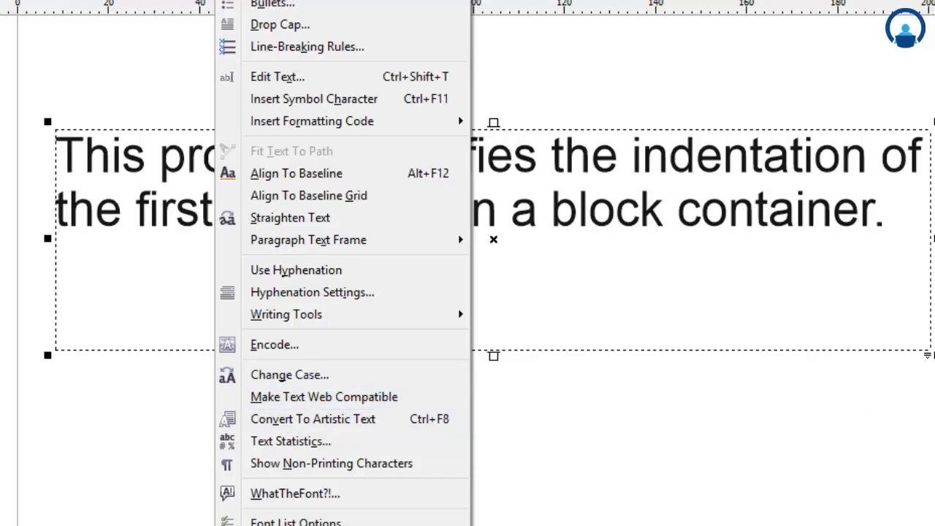
pyautogui.press('Escape')
pyautogui.click(776, 257)
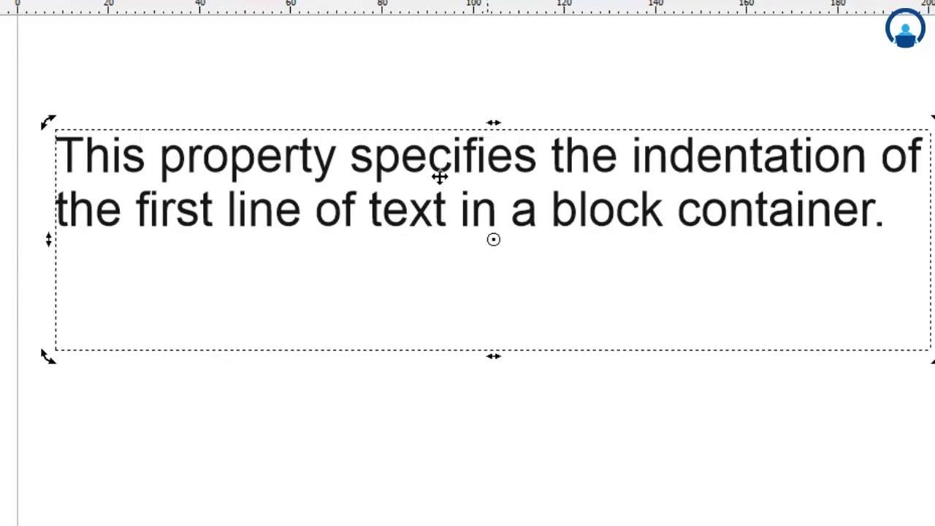
pyautogui.click(742, 318)
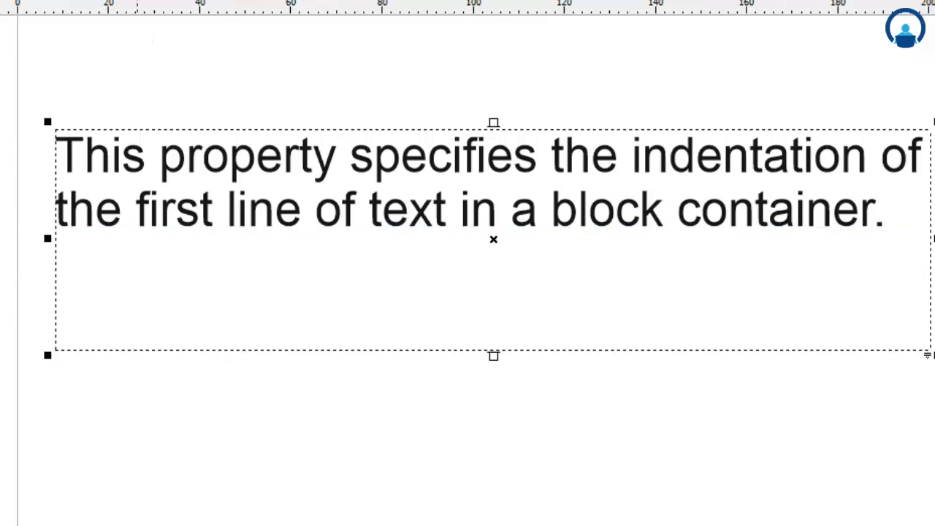
pyautogui.click(223, 0)
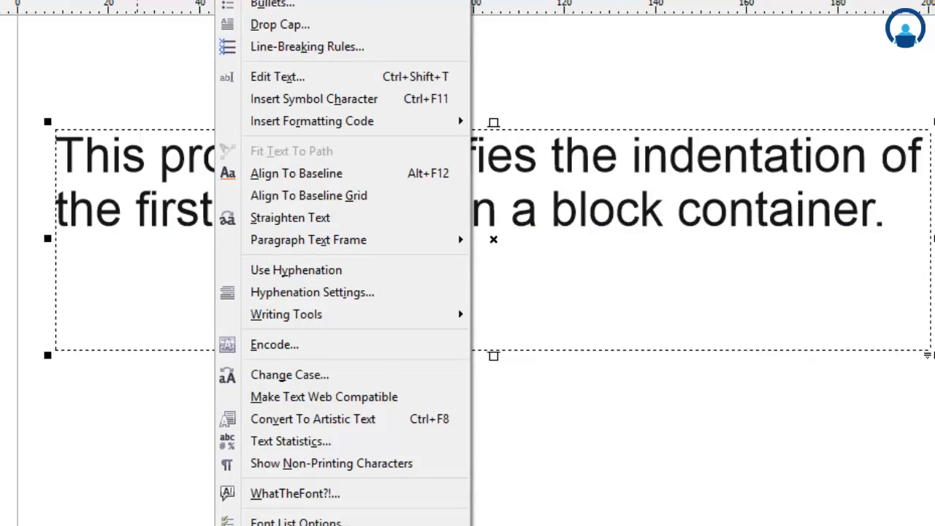
pyautogui.click(928, 489)
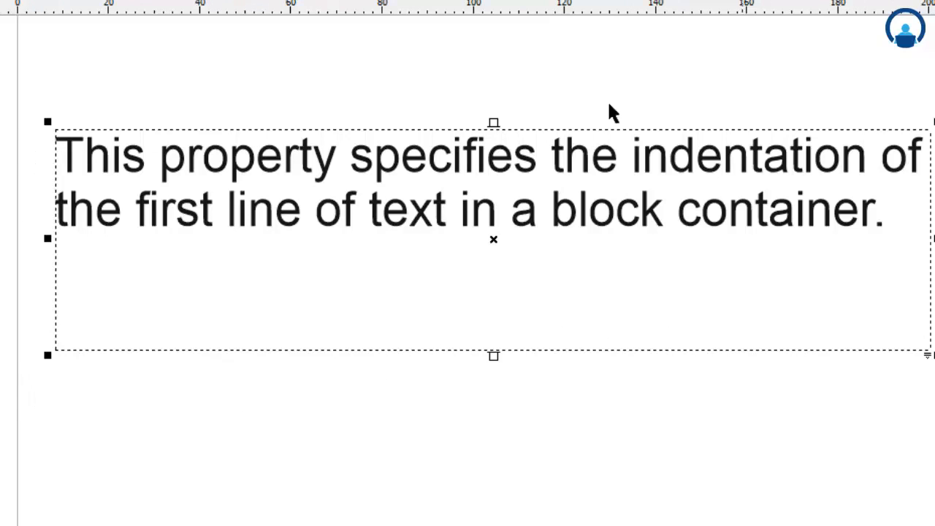
# - Raise the frame's upper edge, then shrink the frame to one line of text and extend its lower edge well below both lines
pyautogui.moveTo(493, 122); pyautogui.dragTo(490, 75)
pyautogui.moveTo(494, 352); pyautogui.dragTo(505, 438)
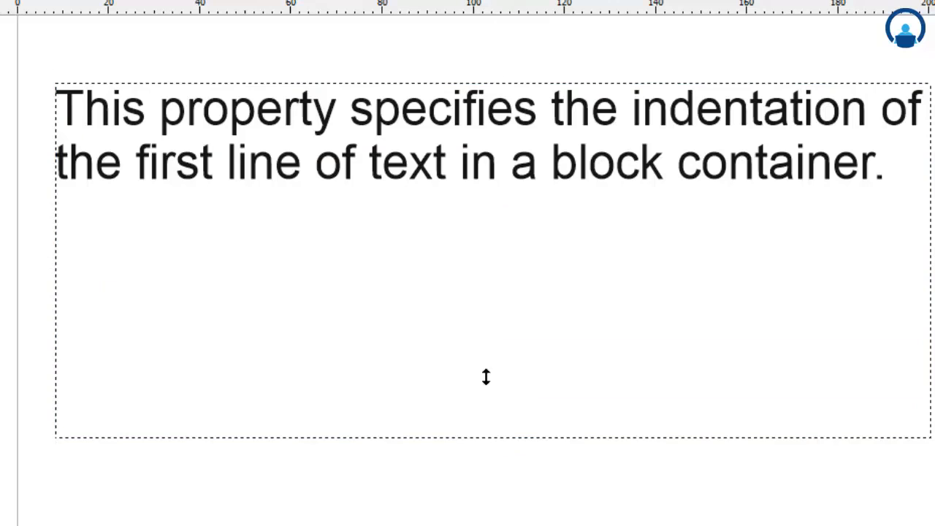
pyautogui.moveTo(486, 377); pyautogui.dragTo(511, 149)
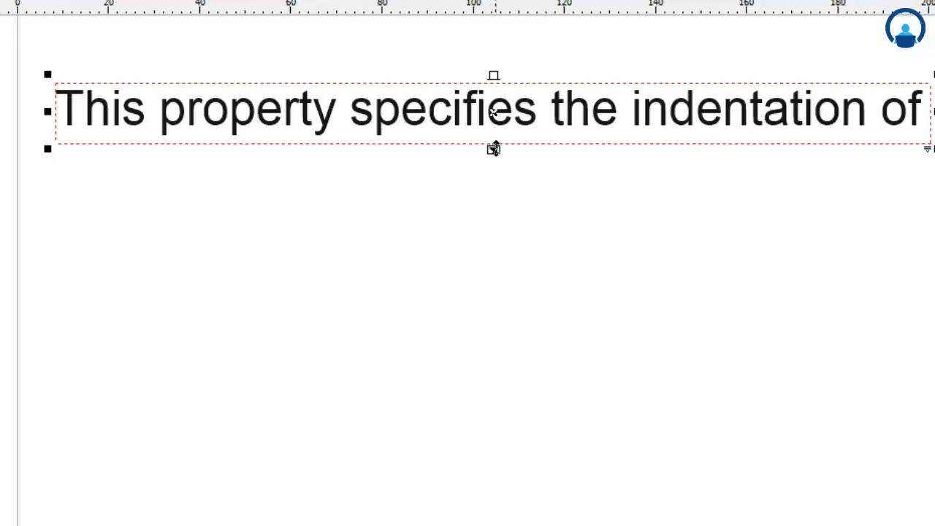
pyautogui.moveTo(496, 149); pyautogui.dragTo(505, 376)
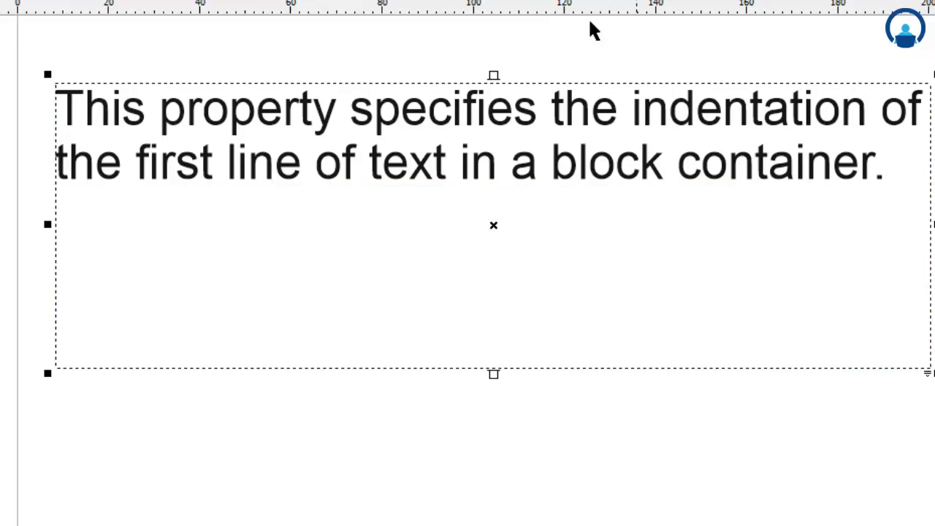
pyautogui.moveTo(496, 375); pyautogui.dragTo(510, 148)
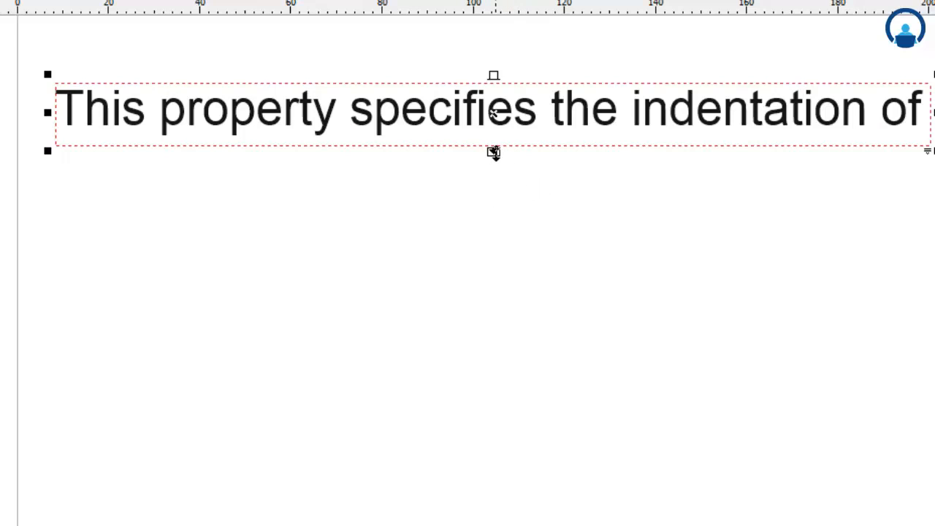
pyautogui.moveTo(494, 152); pyautogui.dragTo(530, 379)
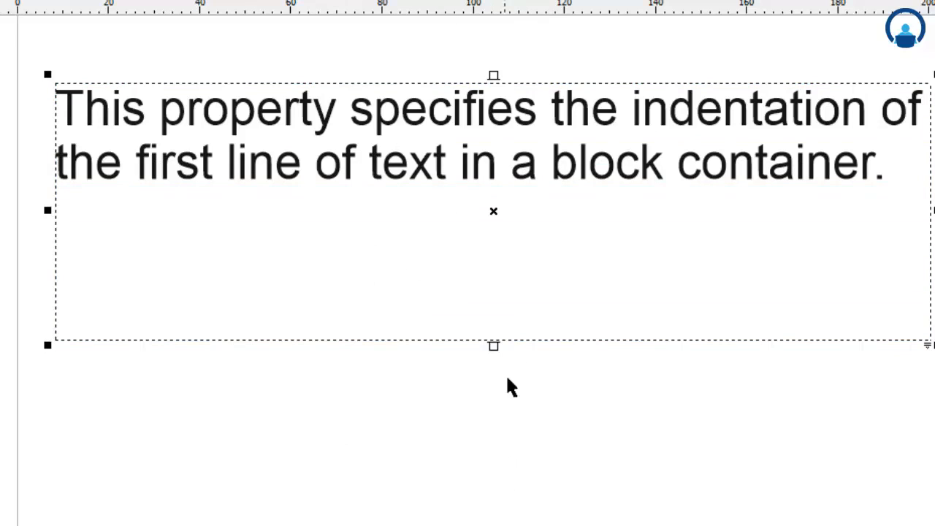
# - Convert the paragraph text to artistic text
pyautogui.hotkey('alt', 'x')
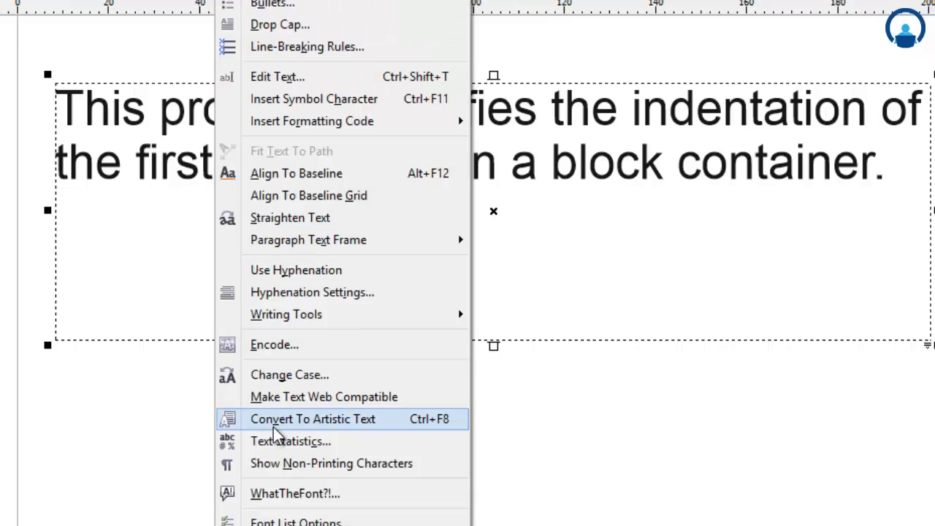
pyautogui.click(368, 423)
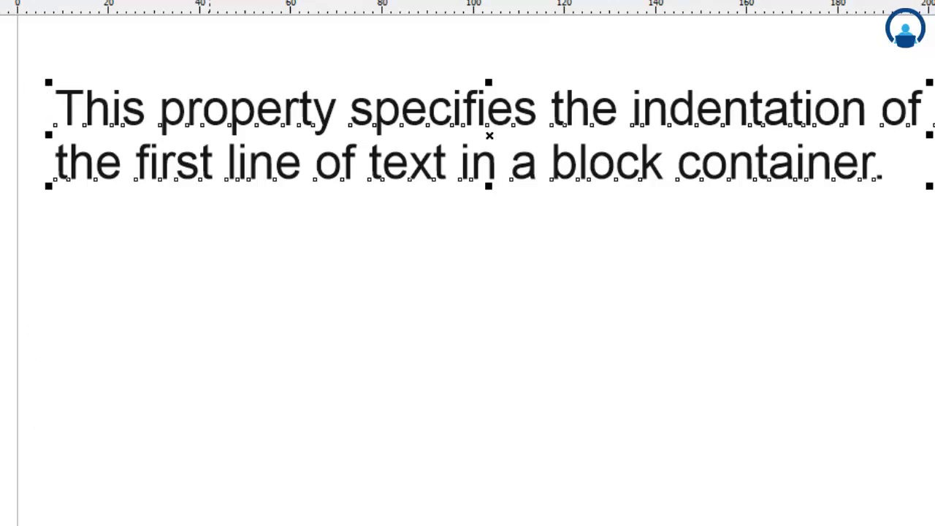
pyautogui.click(234, 0)
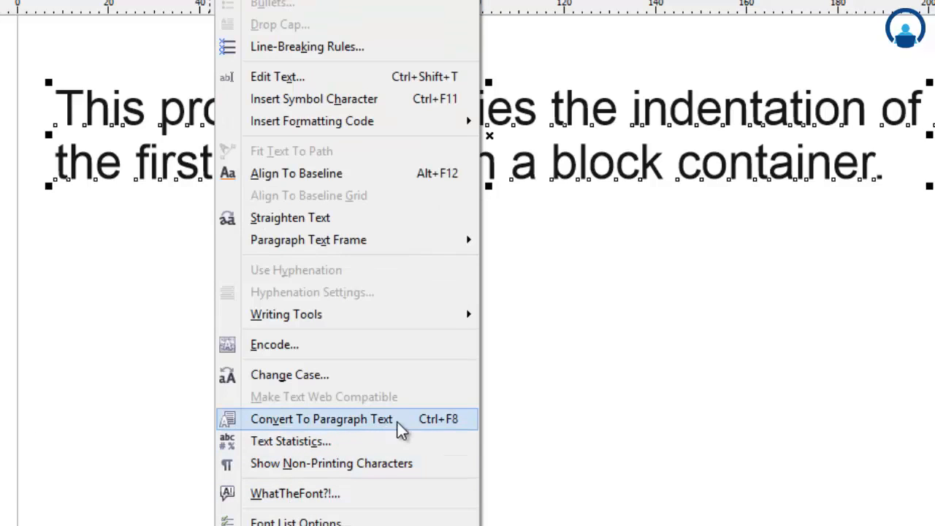
pyautogui.click(233, 0)
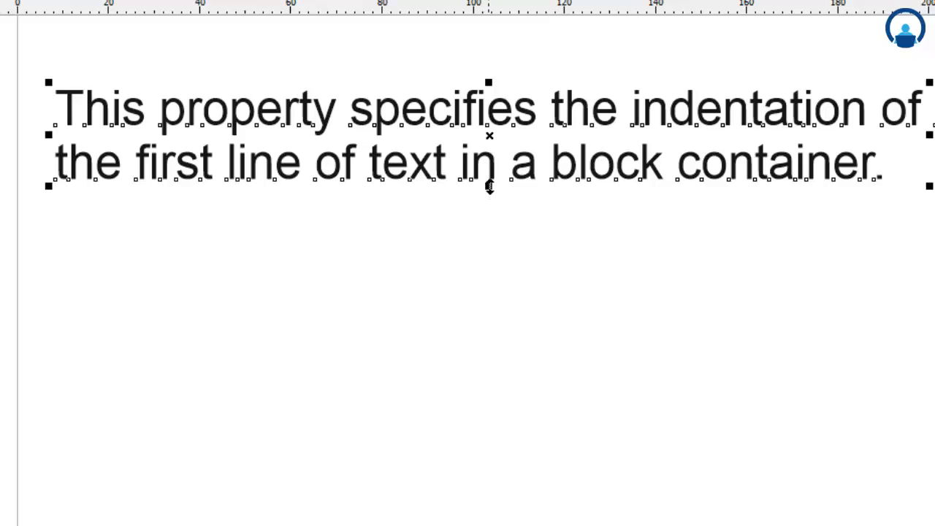
# - Scale the artistic text down slightly in proportion and condense it horizontally so it ends at about 147 mm on the ruler
pyautogui.moveTo(49, 186); pyautogui.dragTo(119, 183)
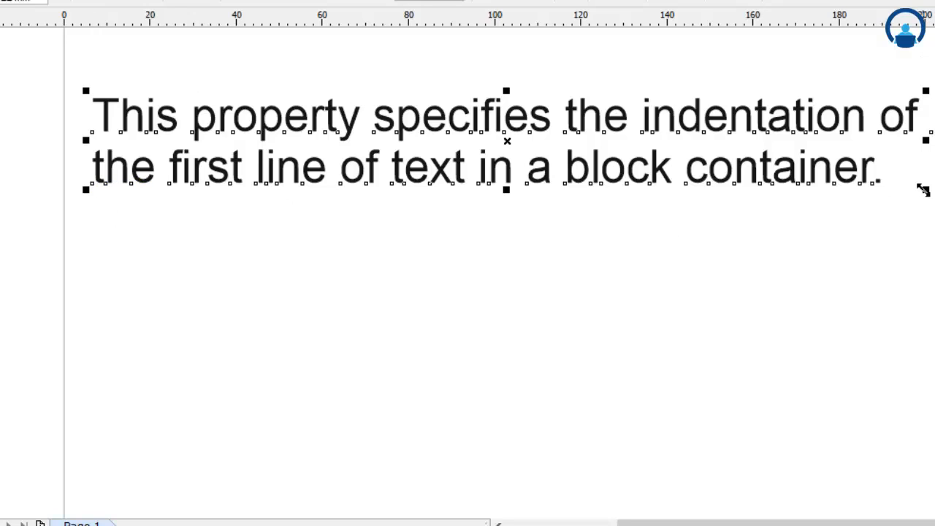
pyautogui.moveTo(923, 190); pyautogui.dragTo(885, 468)
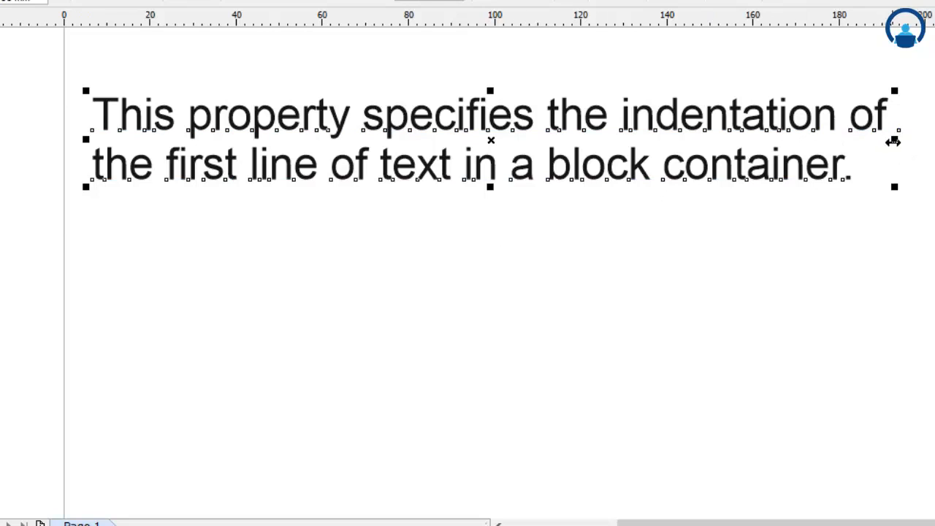
pyautogui.moveTo(894, 139); pyautogui.dragTo(933, 139)
pyautogui.moveTo(934, 148); pyautogui.dragTo(556, 192)
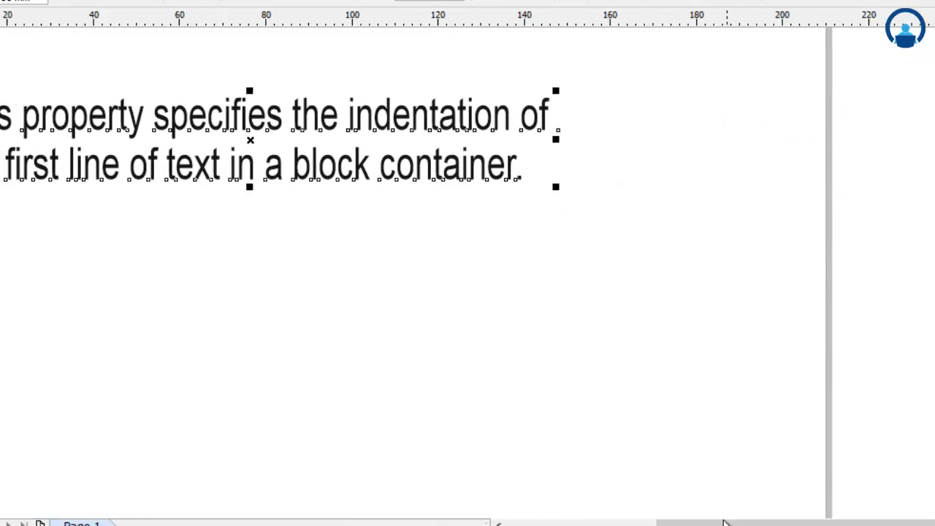
# - Widen the artistic text until it ends at about 172 mm on the ruler and stretch it vertically to more than double its height
pyautogui.moveTo(727, 522); pyautogui.dragTo(701, 523)
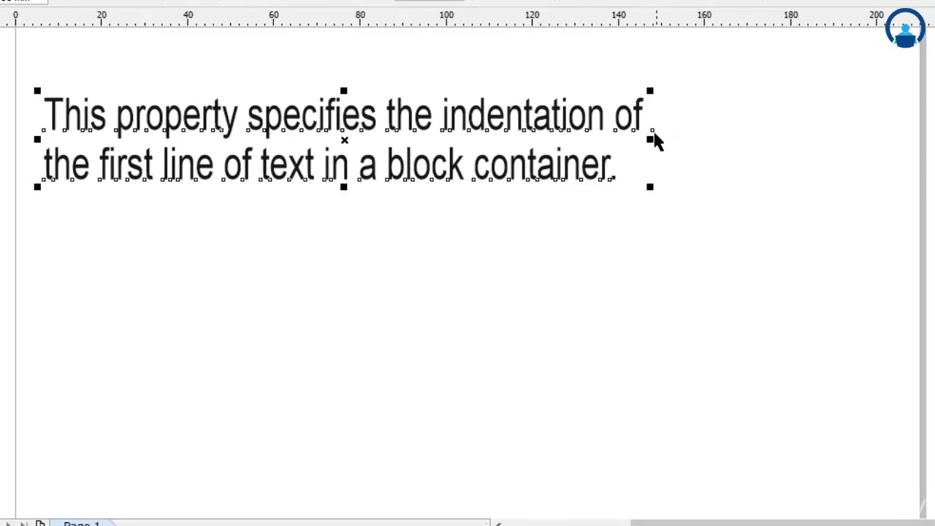
pyautogui.moveTo(651, 143); pyautogui.dragTo(617, 166)
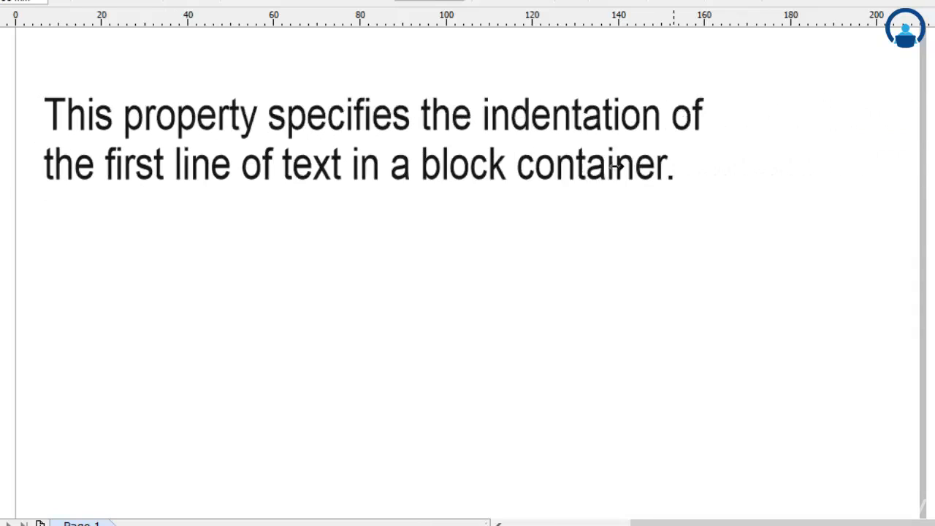
pyautogui.moveTo(750, 178); pyautogui.dragTo(755, 179)
pyautogui.moveTo(400, 191); pyautogui.dragTo(400, 427)
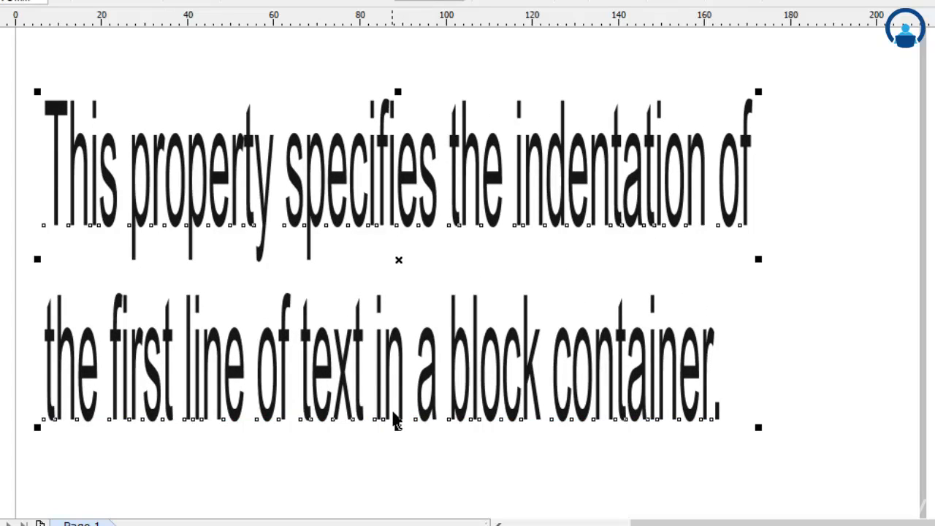
pyautogui.moveTo(397, 428); pyautogui.dragTo(442, 334)
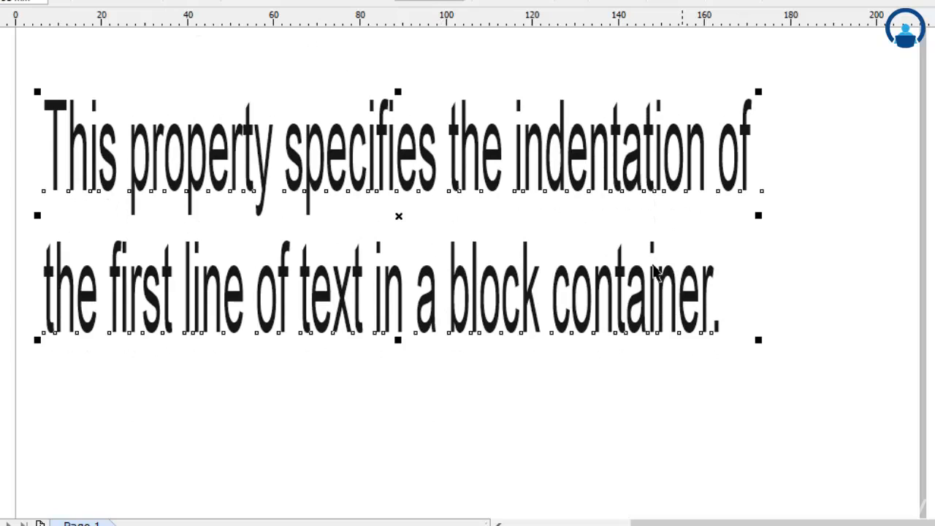
# - Convert the stretched artistic text to paragraph text and widen its frame to about 202 mm on the ruler
pyautogui.click(215, 2)
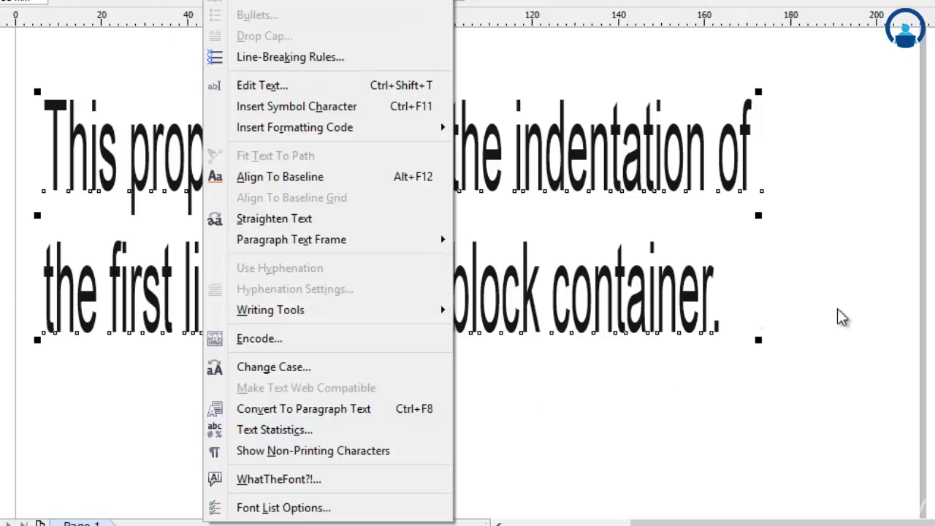
pyautogui.click(327, 411)
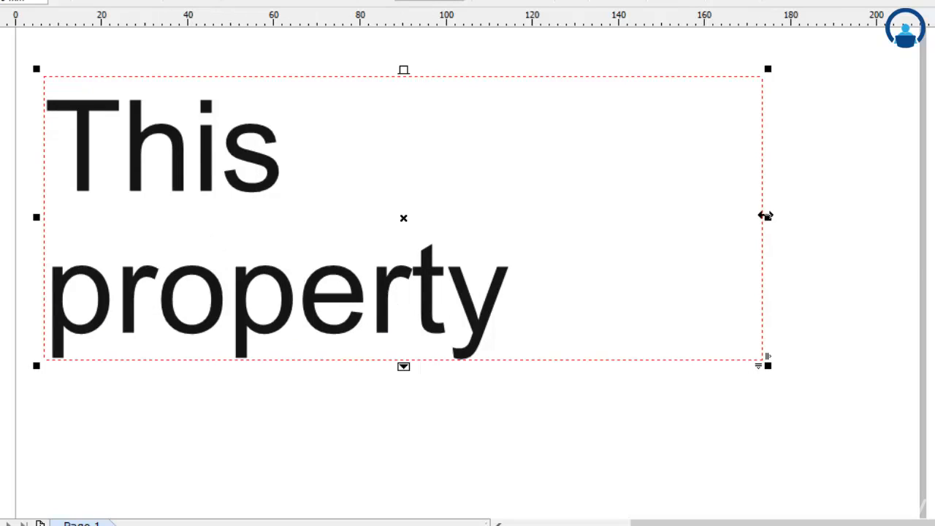
pyautogui.moveTo(768, 217); pyautogui.dragTo(885, 243)
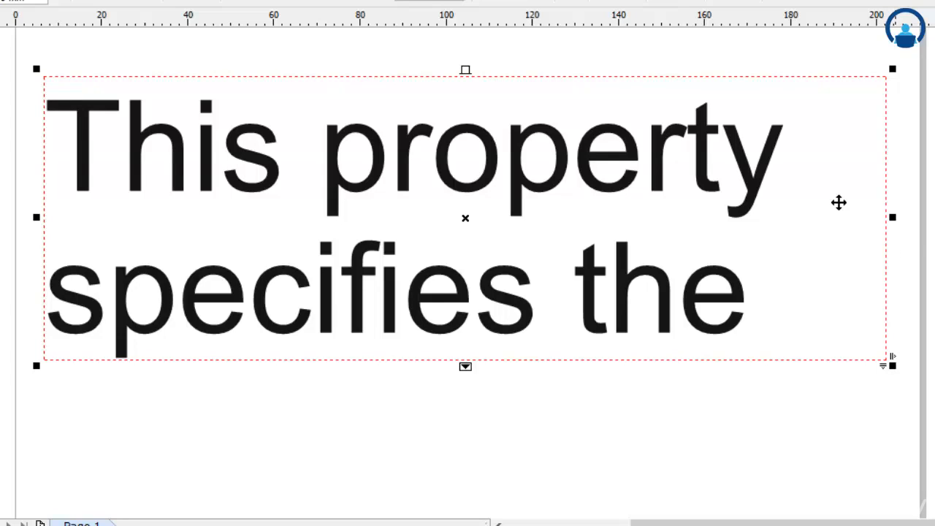
# - Select all of the paragraph text and set its font size to 20
pyautogui.press('Escape')
pyautogui.click(537, 260)
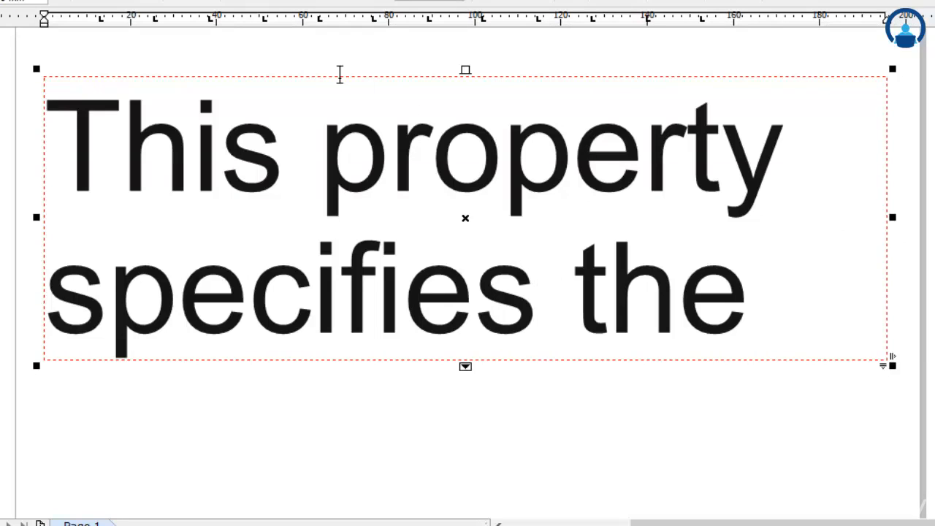
pyautogui.hotkey('ctrl', 'a')
pyautogui.click(260, 146)
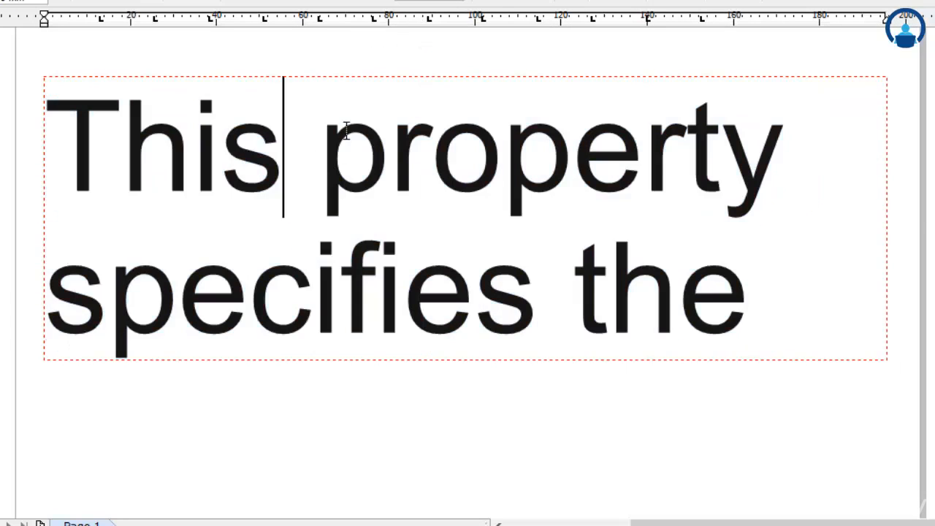
pyautogui.hotkey('ctrl', 'a')
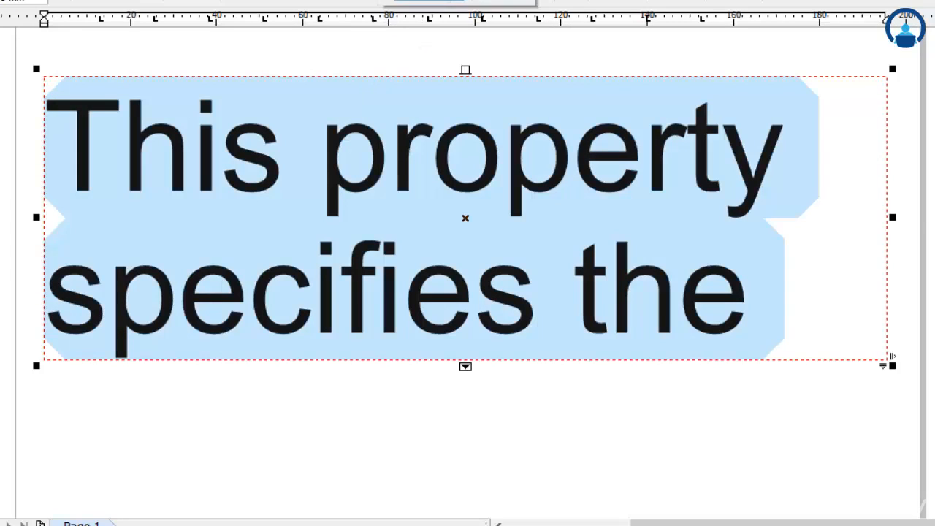
pyautogui.write('20')
pyautogui.press('Return')
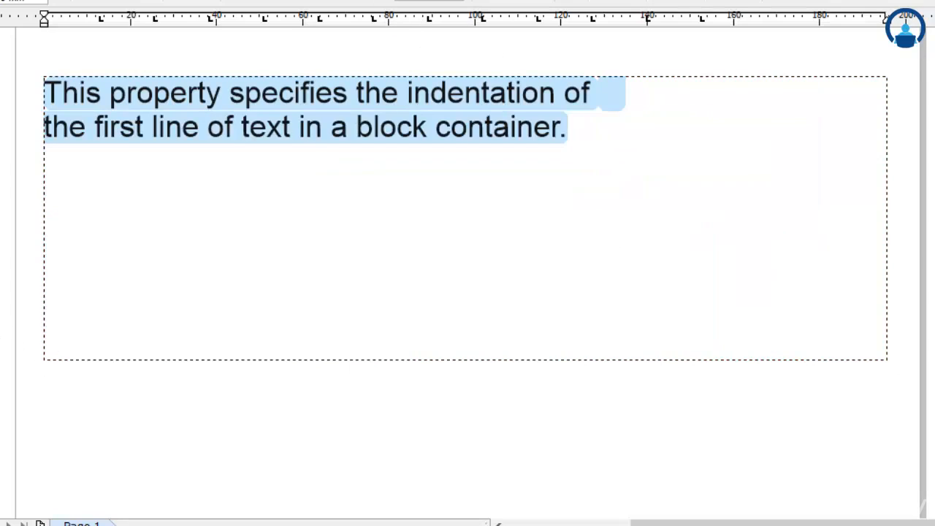
pyautogui.hotkey('ctrl', 'space')
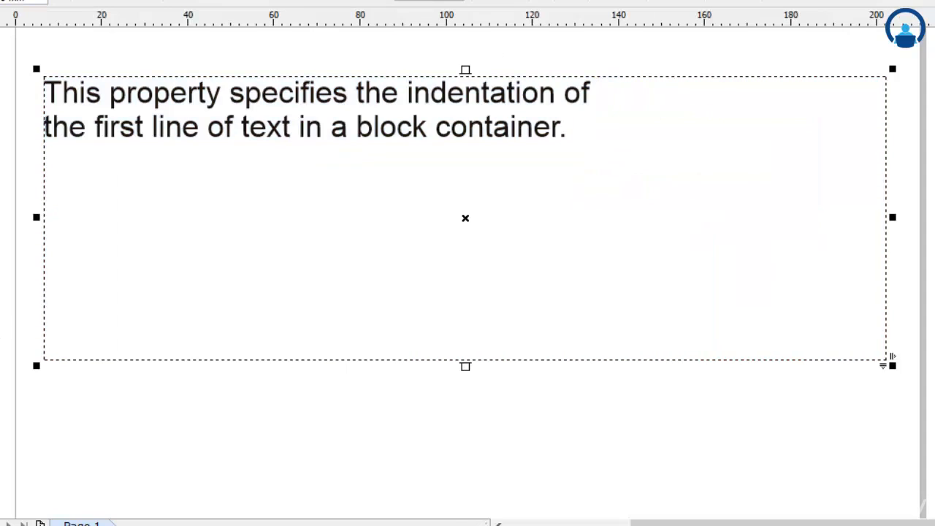
# - Convert the resized paragraph text to artistic text
pyautogui.click(225, 0)
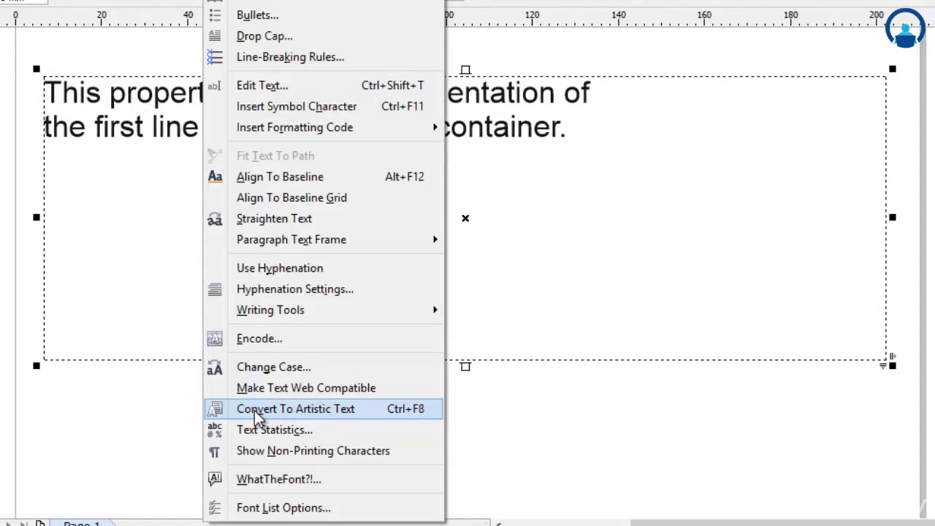
pyautogui.click(609, 445)
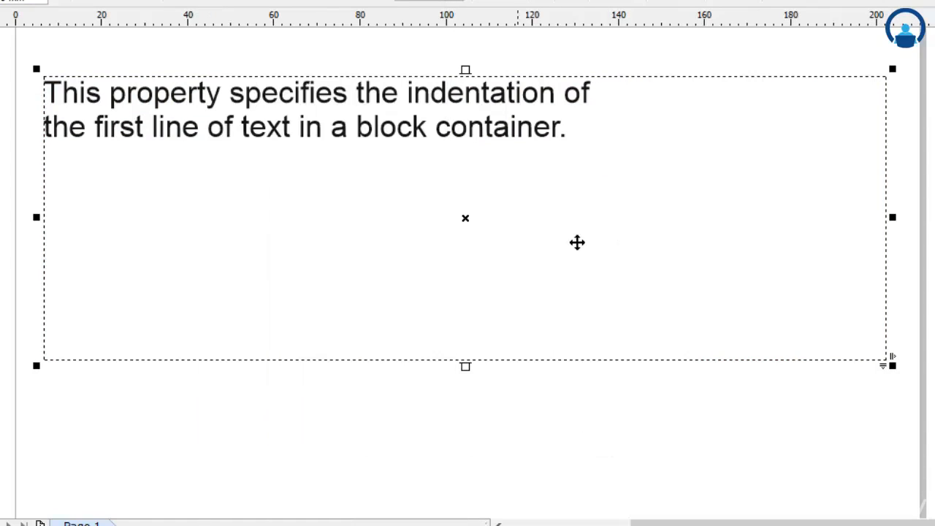
pyautogui.click(319, 1)
pyautogui.moveTo(225, 0)
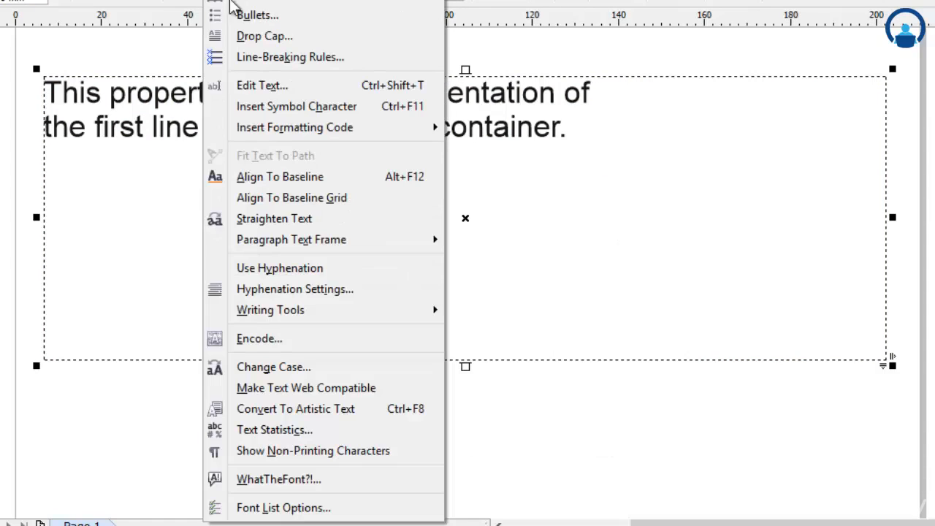
pyautogui.click(265, 413)
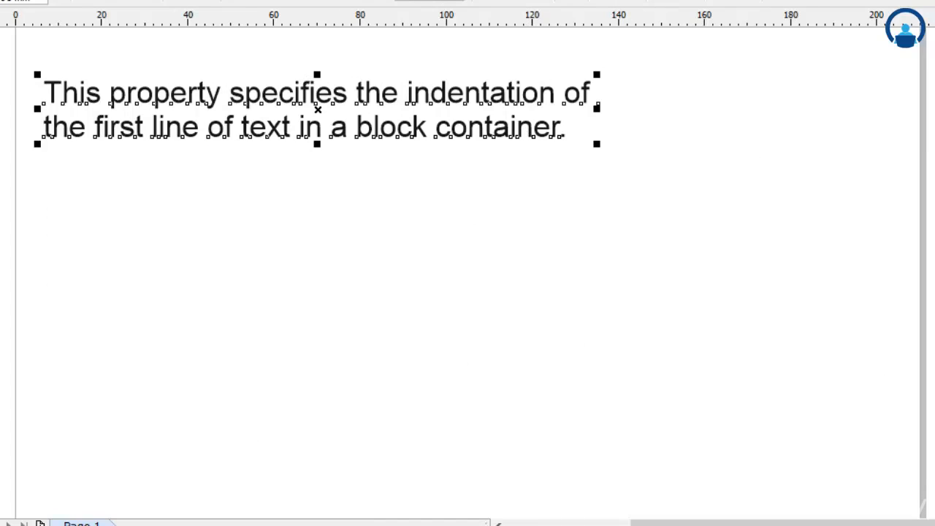
# - Convert the artistic text to paragraph text and enlarge its frame to end at about 195 mm on the ruler, several times taller
pyautogui.click(221, 0)
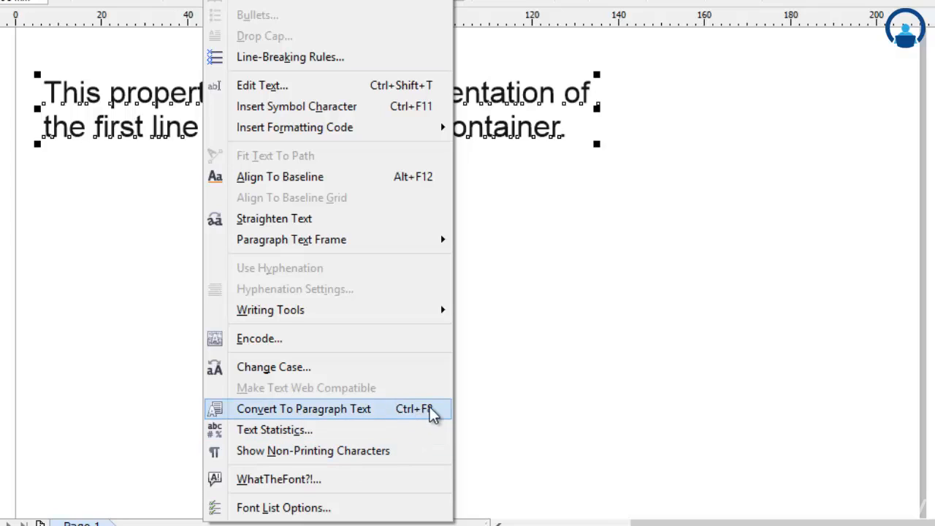
pyautogui.click(852, 315)
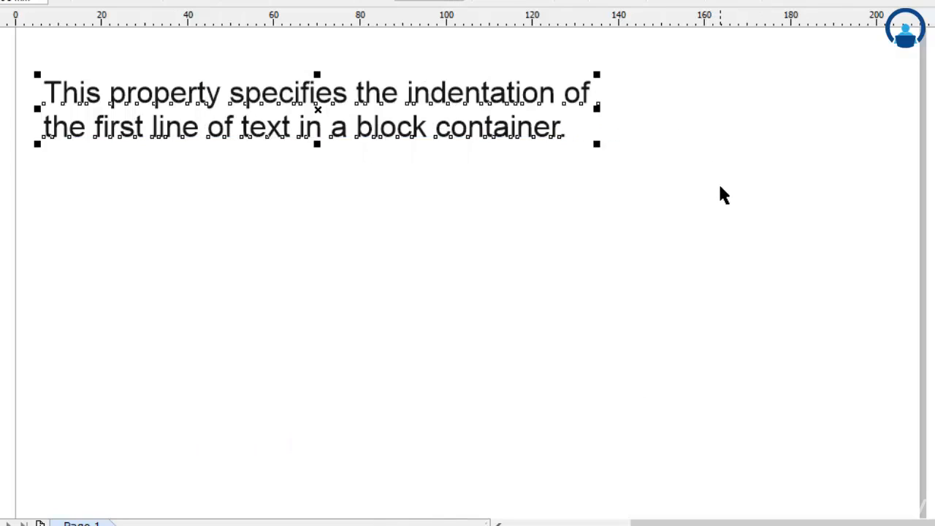
pyautogui.hotkey('ctrl', 'F8')
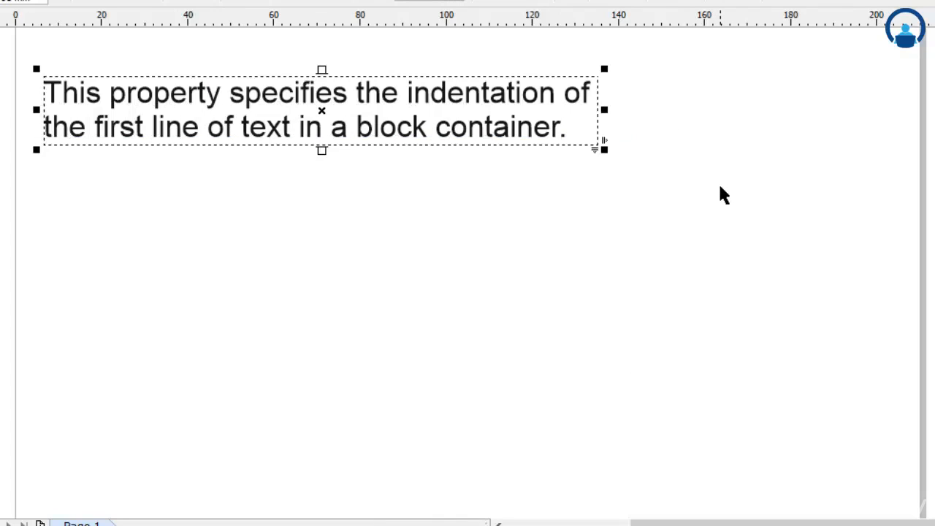
pyautogui.moveTo(603, 108); pyautogui.dragTo(862, 144)
pyautogui.moveTo(453, 170); pyautogui.dragTo(451, 406)
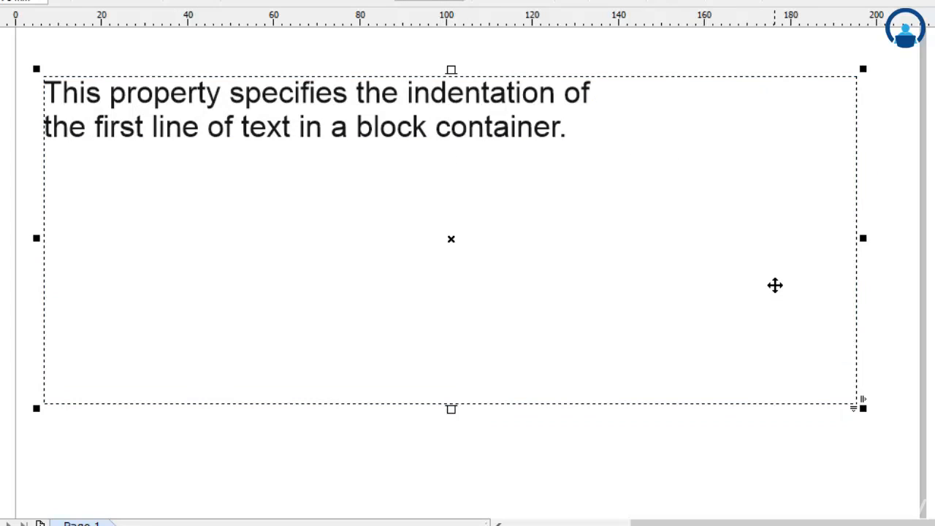
# - Convert the enlarged paragraph text to artistic text and back to paragraph text
pyautogui.hotkey('ctrl', 'F8')
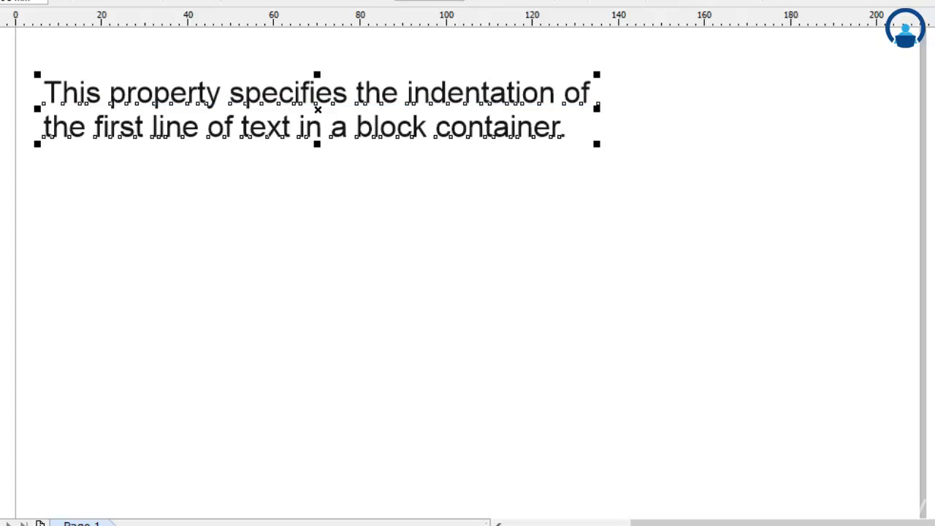
pyautogui.hotkey('ctrl', 'F8')
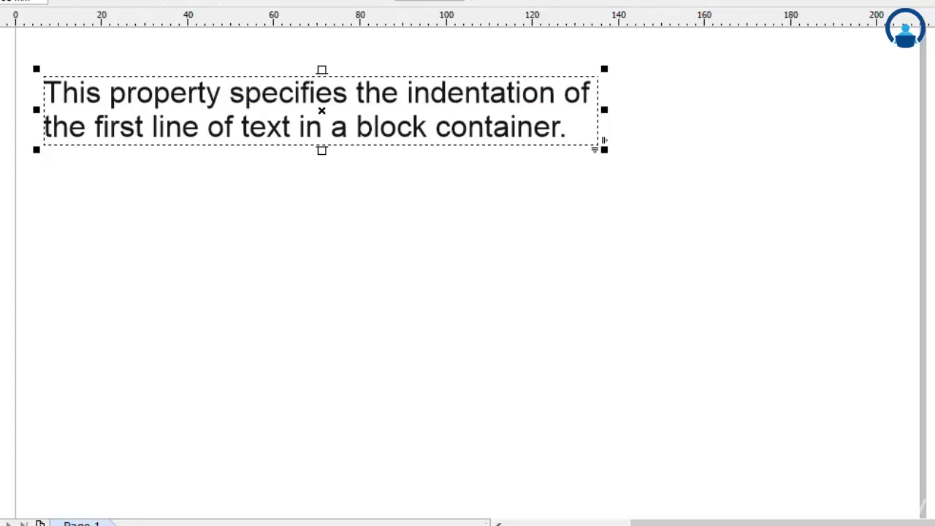
# - Examine the text statistics of the selected paragraph text frame, including its line, word and character counts and the fonts used
pyautogui.click(255, 0)
pyautogui.moveTo(219, 0)
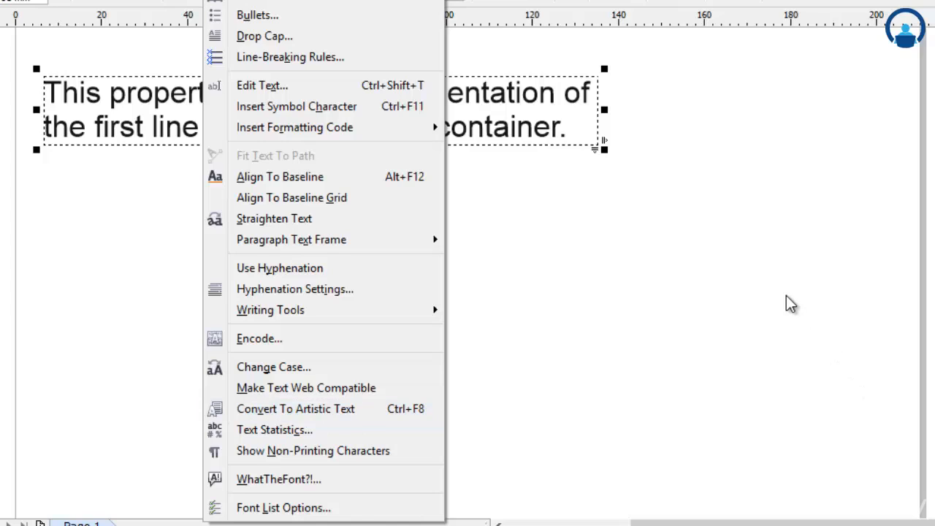
pyautogui.press('Escape')
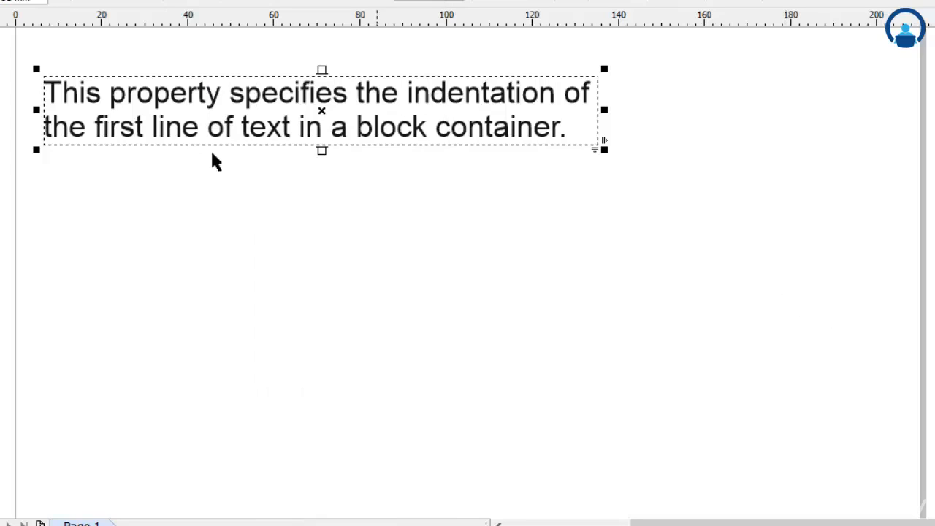
pyautogui.click(219, 2)
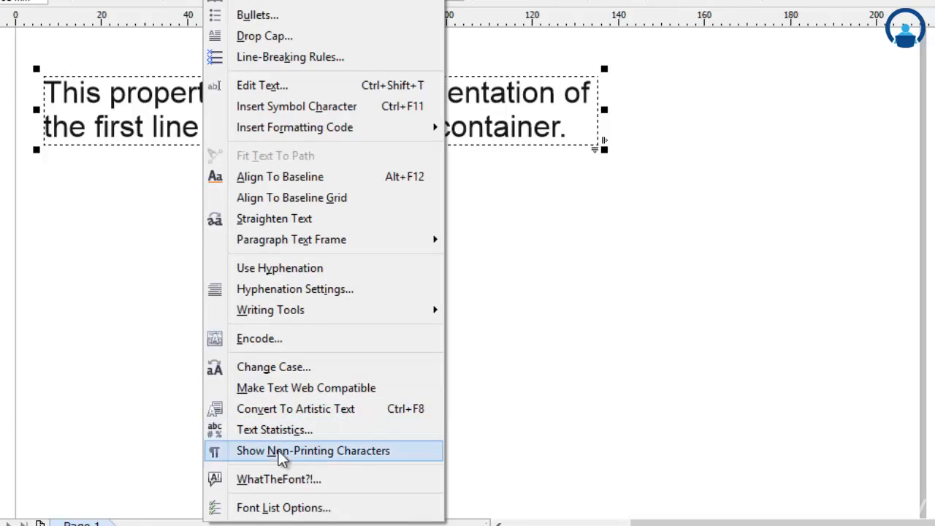
pyautogui.click(277, 431)
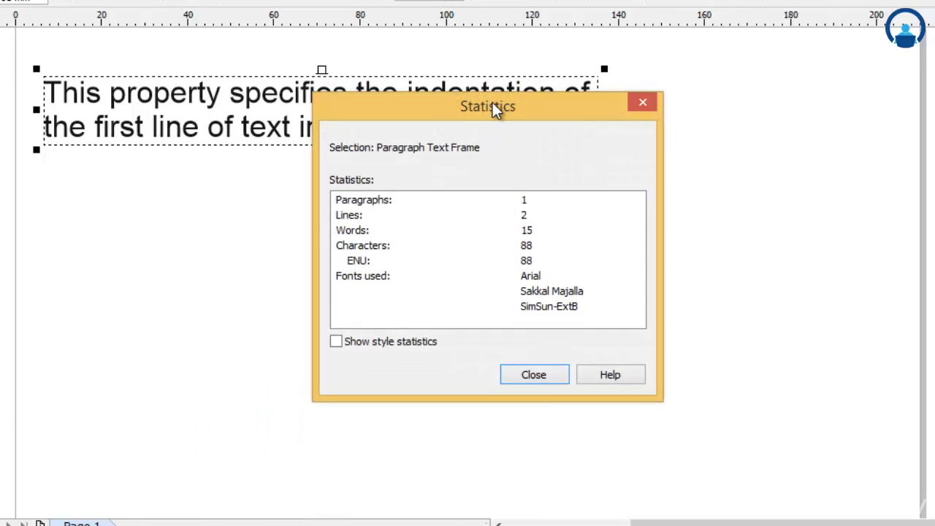
pyautogui.moveTo(492, 107); pyautogui.dragTo(813, 77)
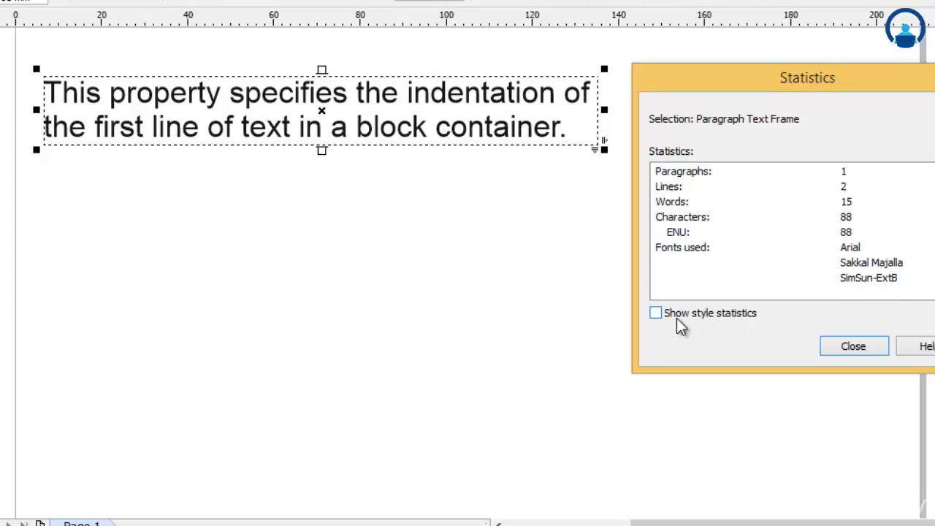
pyautogui.click(860, 348)
pyautogui.click(218, 0)
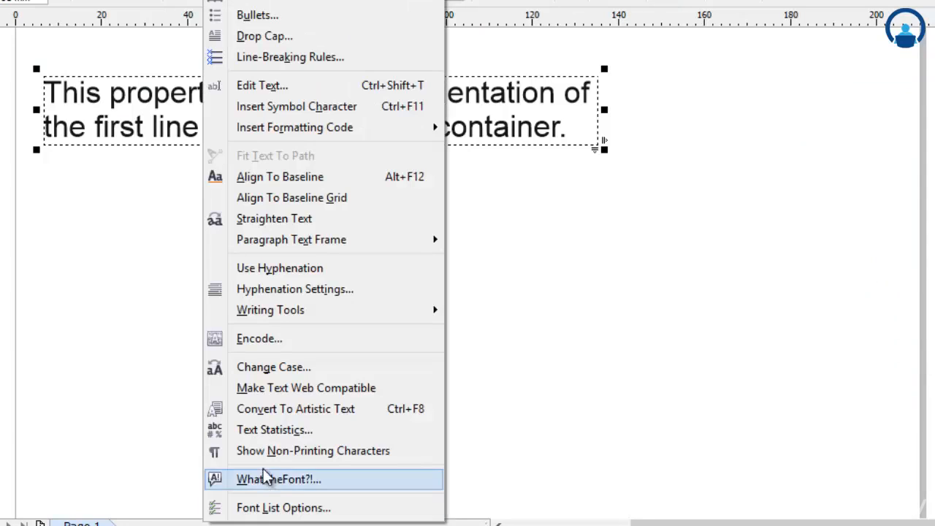
pyautogui.click(264, 431)
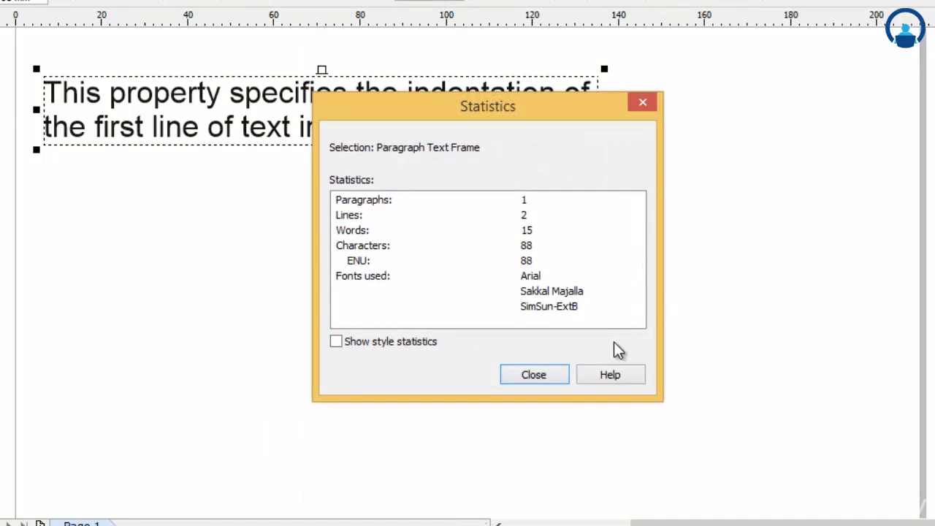
pyautogui.click(548, 380)
# - Enlarge the paragraph text frame to end at about 178 mm on the ruler and show its non-printing characters in text editing
pyautogui.click(218, 1)
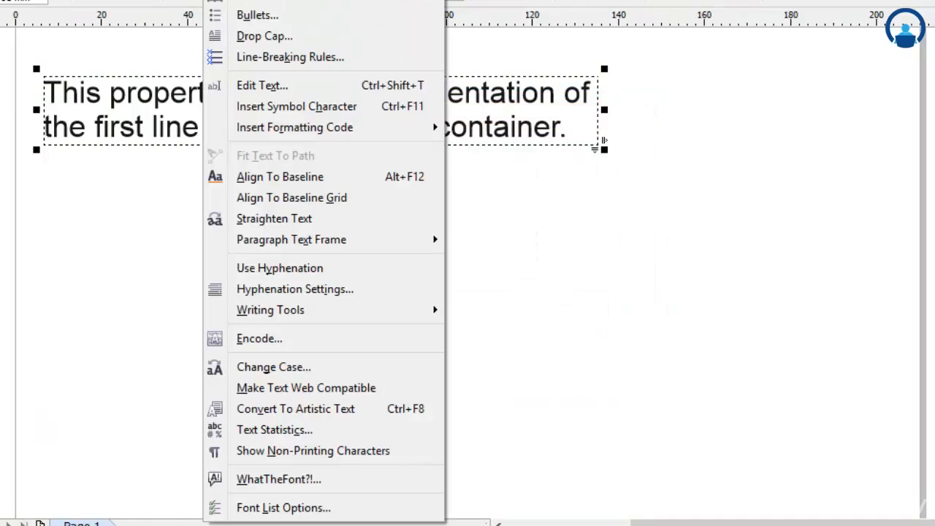
pyautogui.click(324, 453)
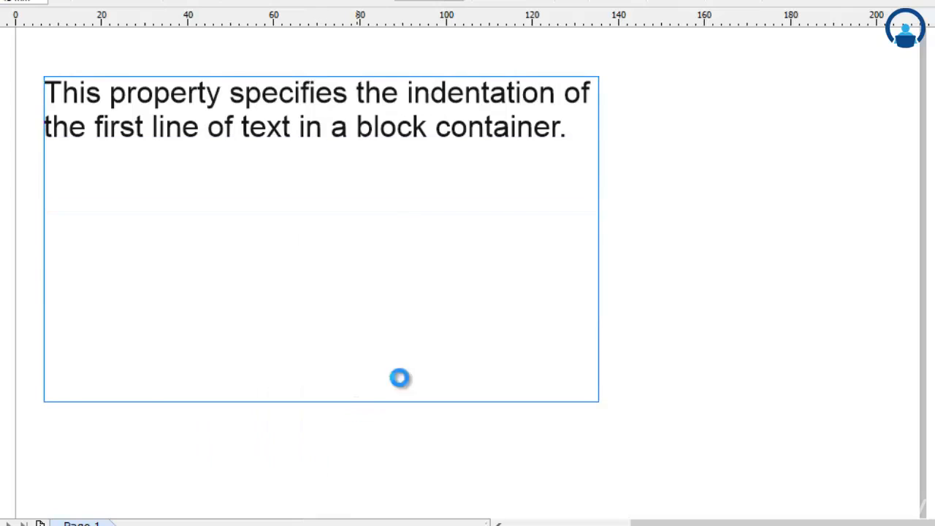
pyautogui.moveTo(602, 240); pyautogui.dragTo(785, 240)
pyautogui.click(218, 0)
pyautogui.click(325, 450)
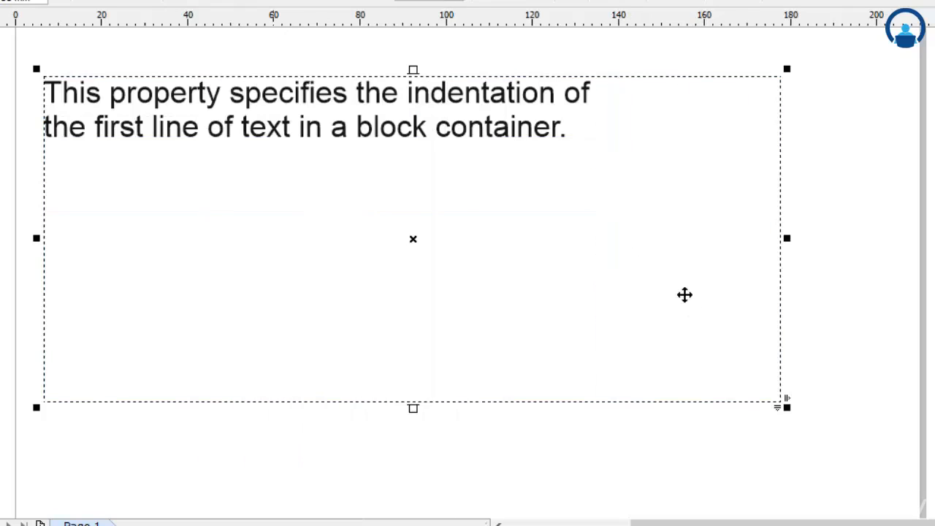
pyautogui.doubleClick(598, 155)
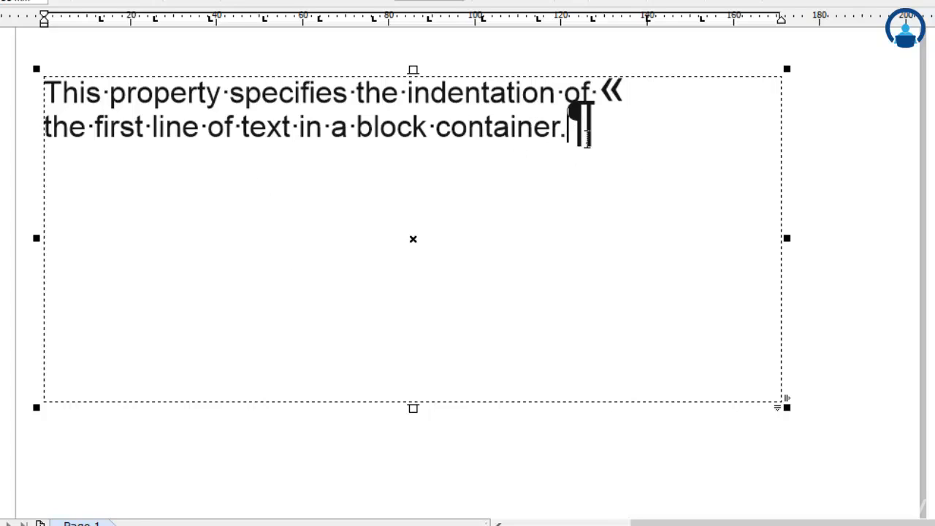
# - Hide the non-printing characters and show them again
pyautogui.click(217, 1)
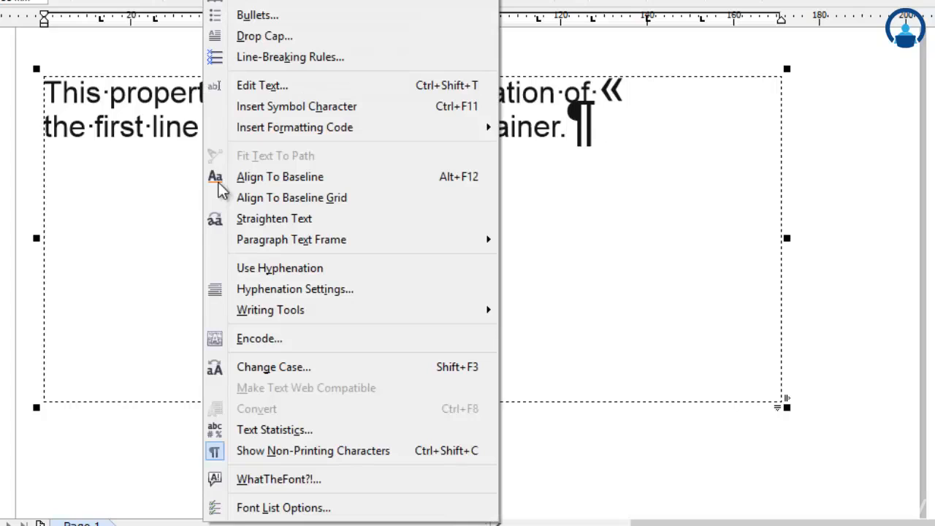
pyautogui.click(247, 452)
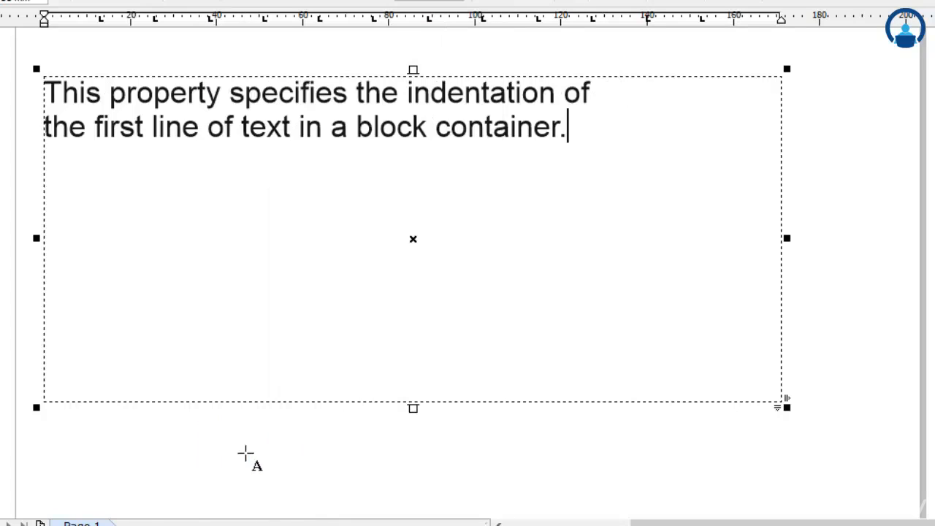
pyautogui.click(217, 0)
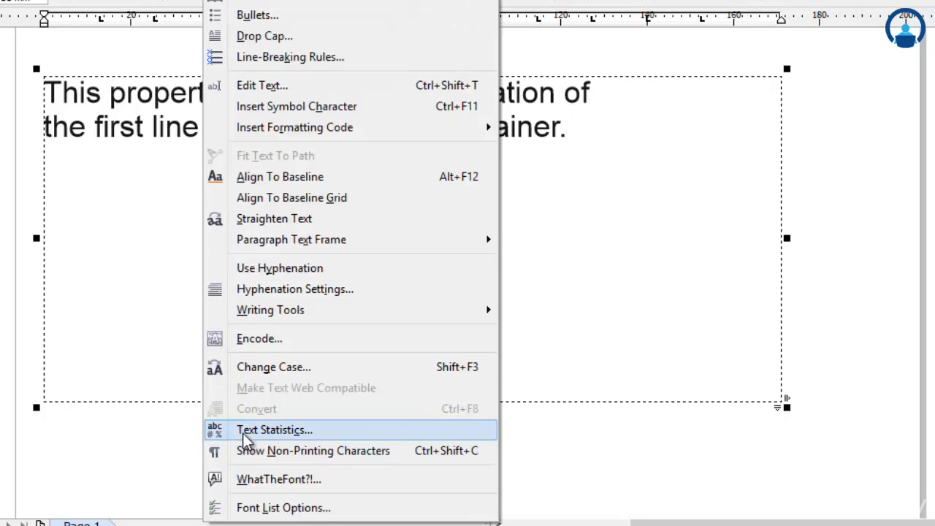
pyautogui.click(249, 453)
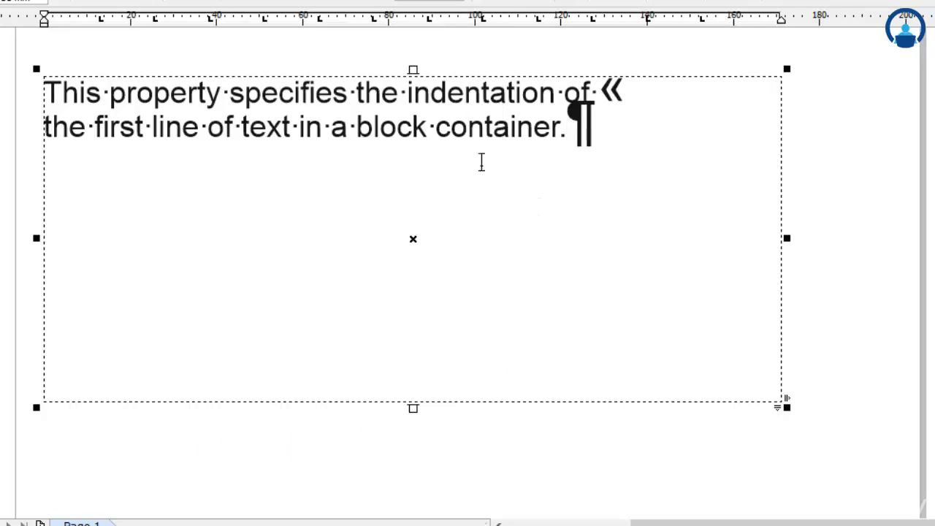
# - Examine the non-printing space marks by selecting single spaces between words in both lines of the paragraph
pyautogui.moveTo(106, 93); pyautogui.dragTo(109, 93)
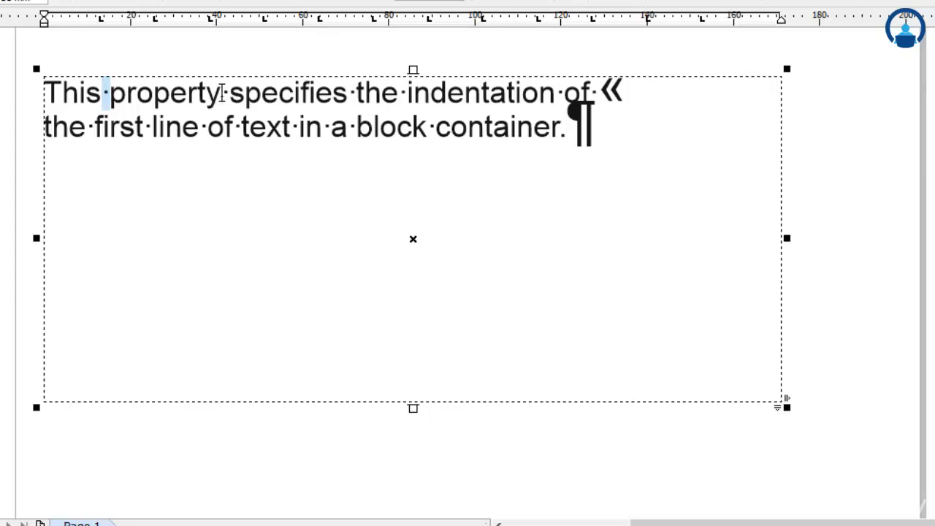
pyautogui.moveTo(222, 93); pyautogui.dragTo(230, 93)
pyautogui.moveTo(348, 93); pyautogui.dragTo(407, 93)
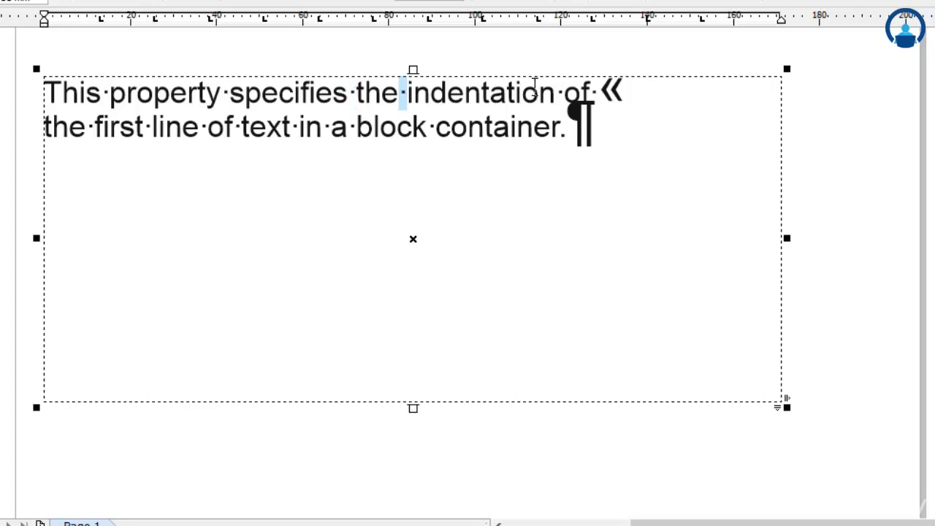
pyautogui.moveTo(555, 93); pyautogui.dragTo(596, 93)
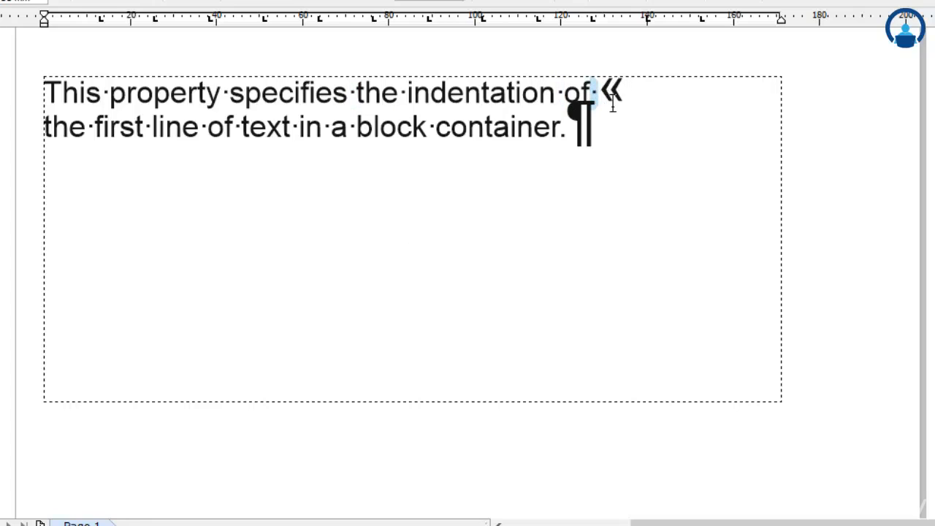
pyautogui.moveTo(86, 126); pyautogui.dragTo(95, 126)
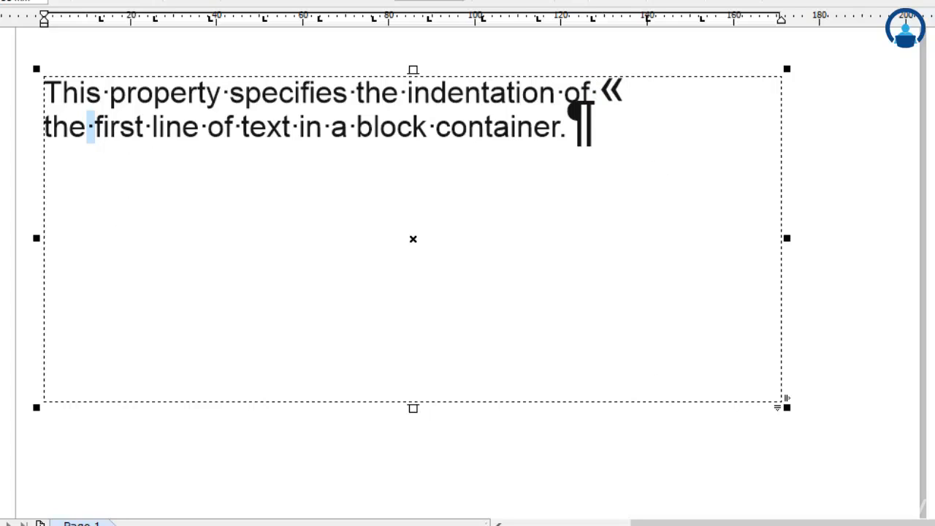
# - Hide the non-printing characters in the paragraph text
pyautogui.click(217, 1)
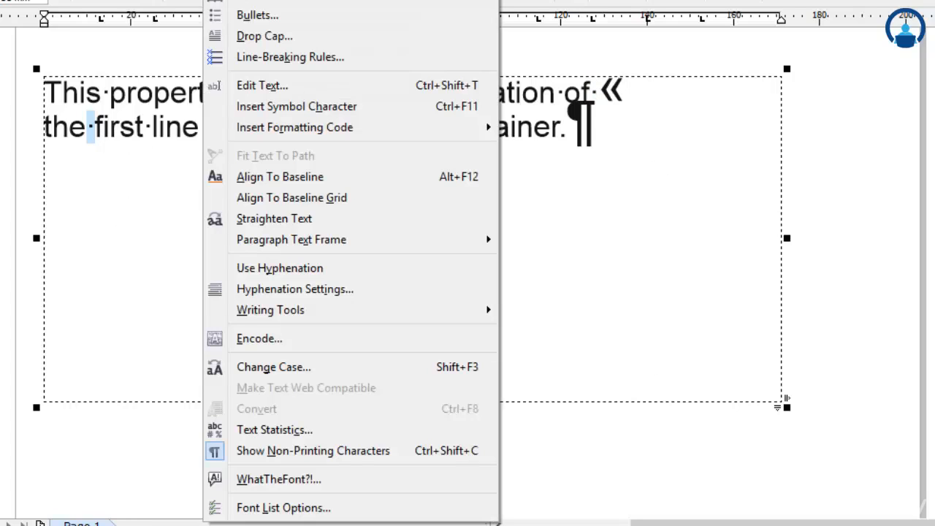
pyautogui.click(255, 453)
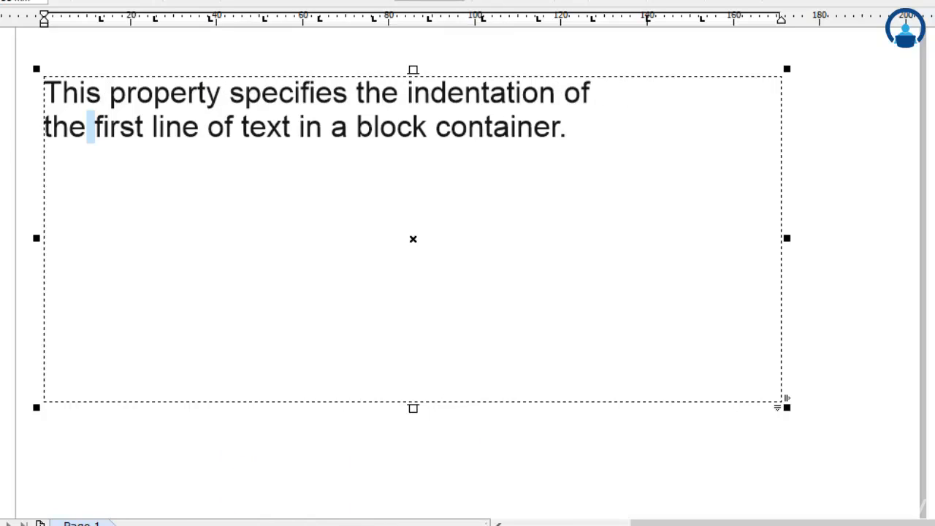
pyautogui.click(218, 1)
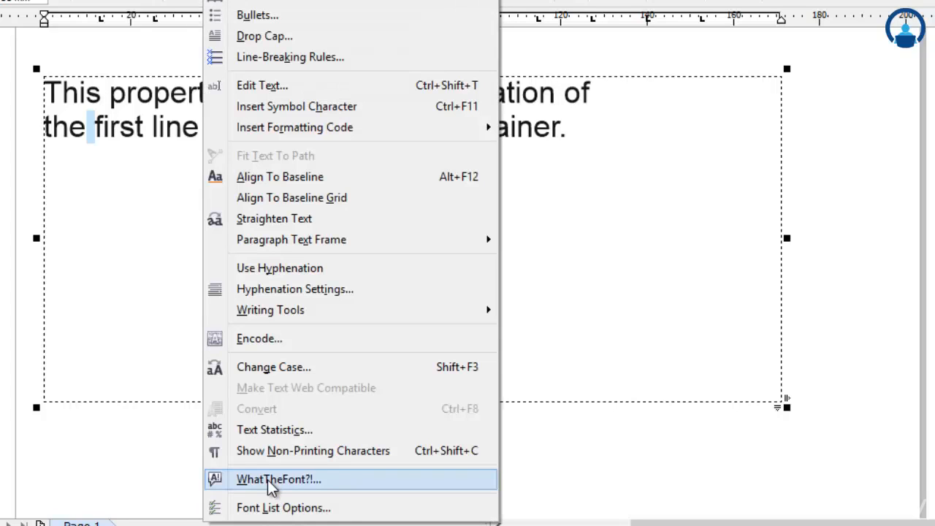
pyautogui.press('Escape')
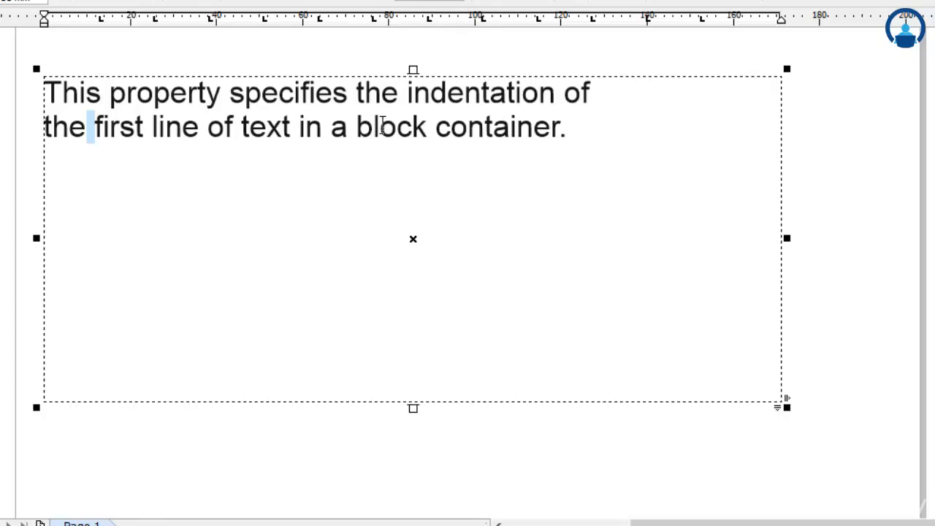
# - Capture the right part of both text lines with WhatTheFont and examine the character selection page on the MyFonts site
pyautogui.moveTo(382, 130); pyautogui.dragTo(504, 144)
pyautogui.click(504, 144)
pyautogui.click(217, 0)
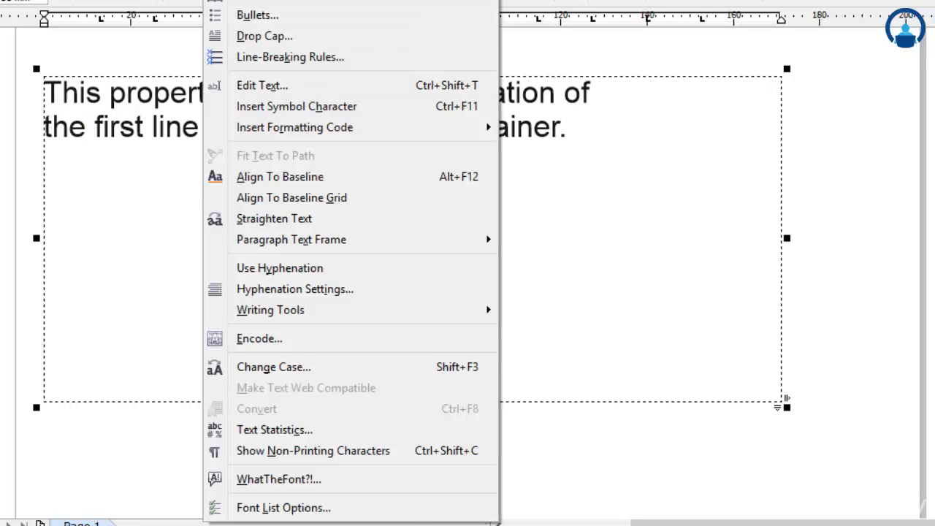
pyautogui.click(267, 507)
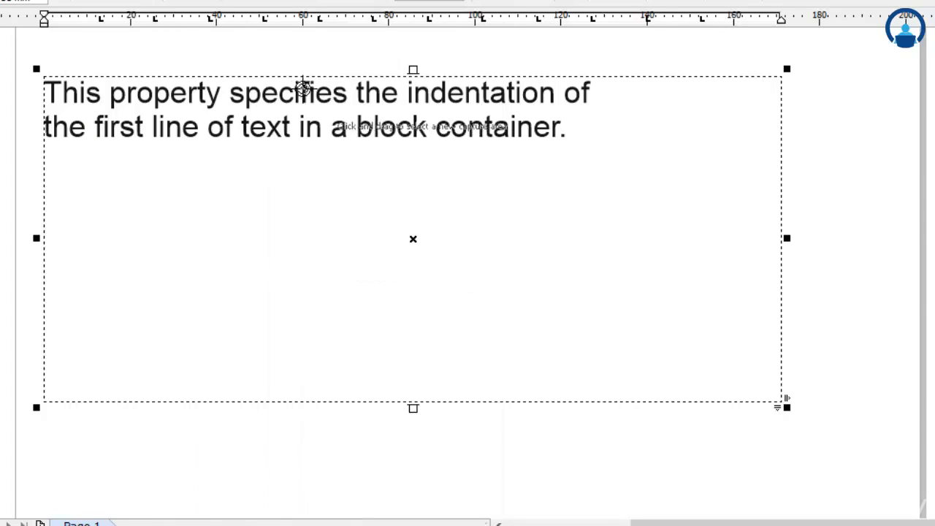
pyautogui.moveTo(271, 56); pyautogui.dragTo(572, 165)
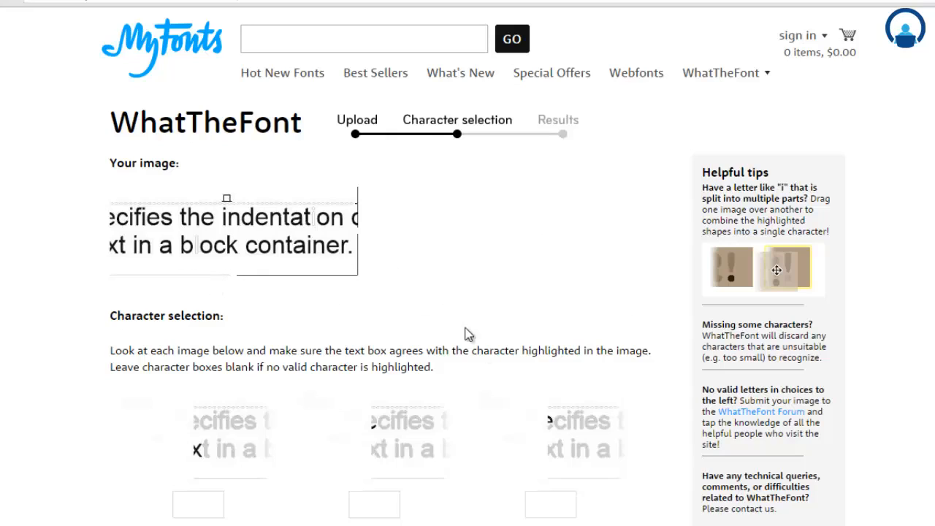
pyautogui.scroll(-7, 415, 276)
pyautogui.scroll(7, 415, 282)
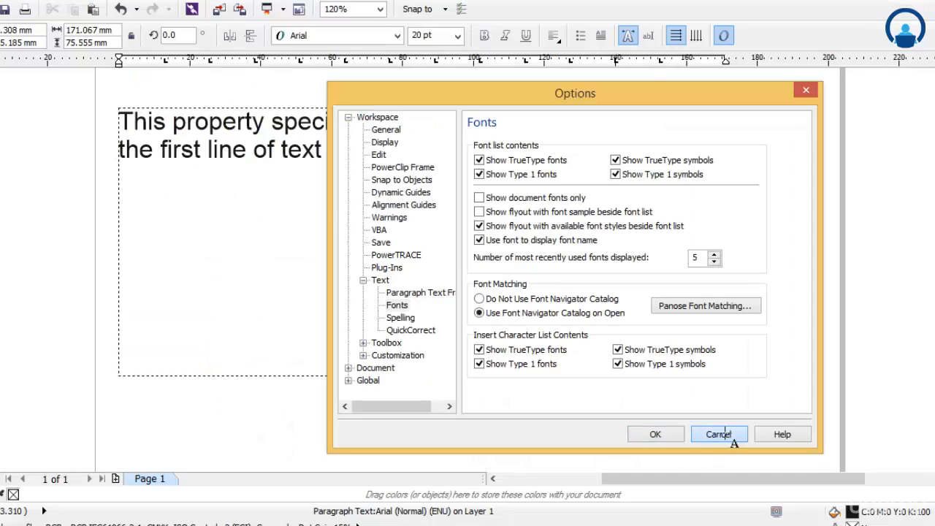
# - Cancel the Fonts options and leave text editing with the paragraph text frame selected
pyautogui.click(731, 439)
pyautogui.click(268, 2)
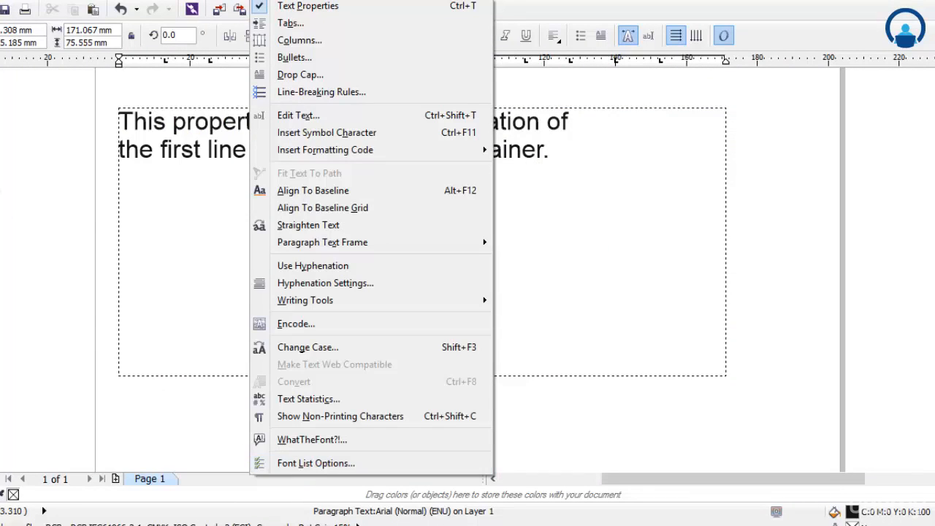
pyautogui.click(2, 106)
pyautogui.click(210, 181)
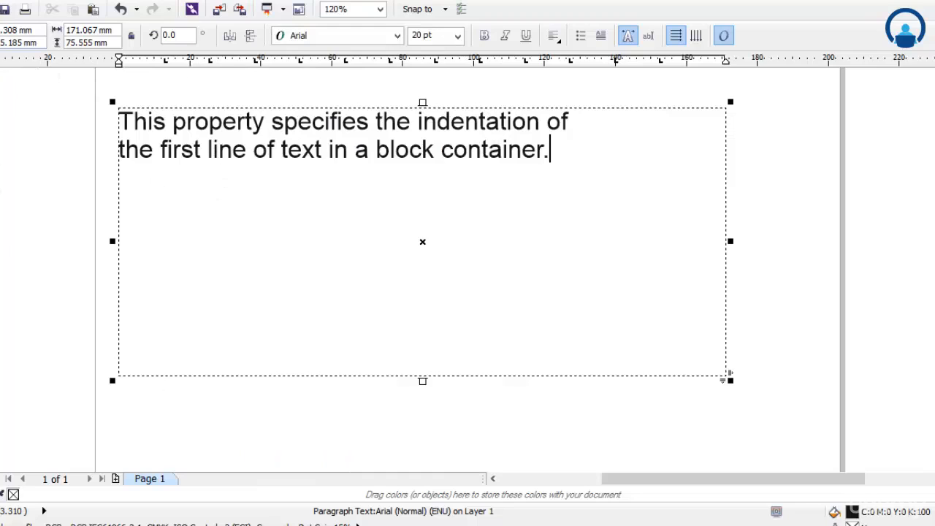
pyautogui.press('Escape')
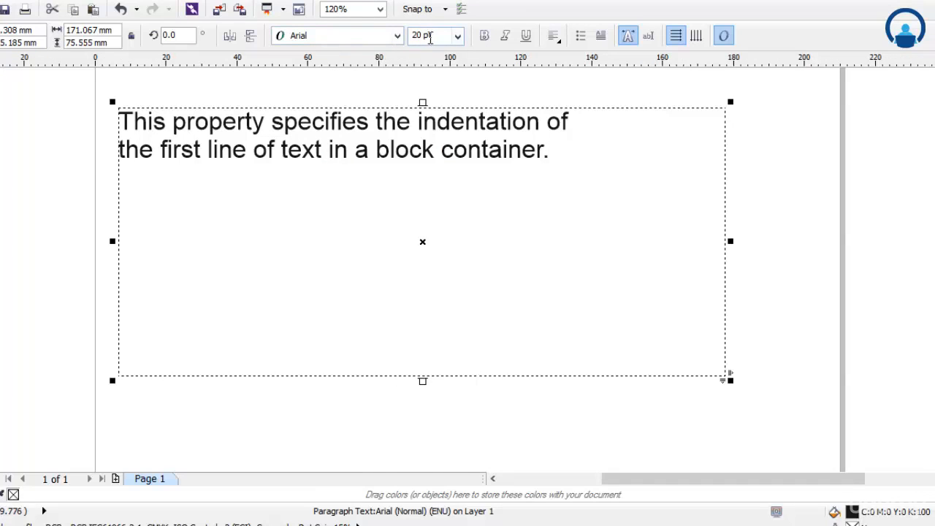
pyautogui.press('Escape')
pyautogui.click(540, 157)
pyautogui.click(267, 1)
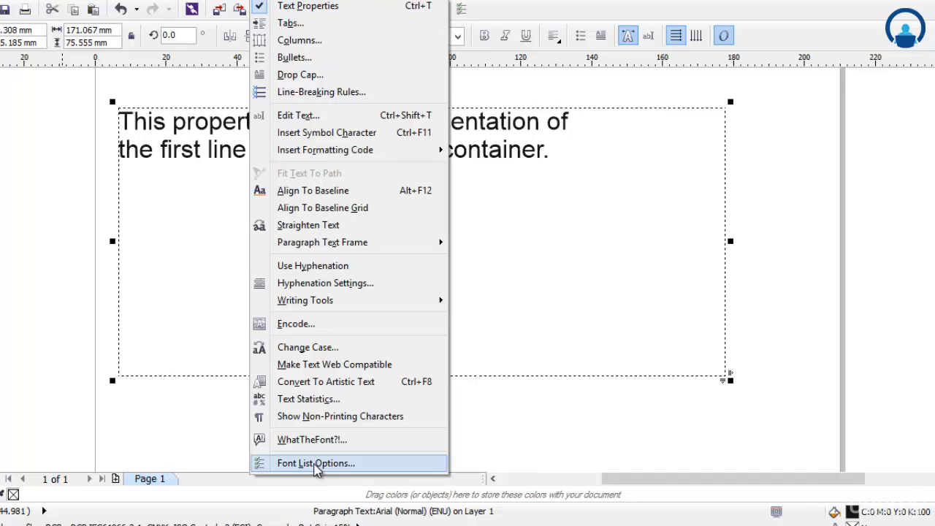
pyautogui.click(927, 156)
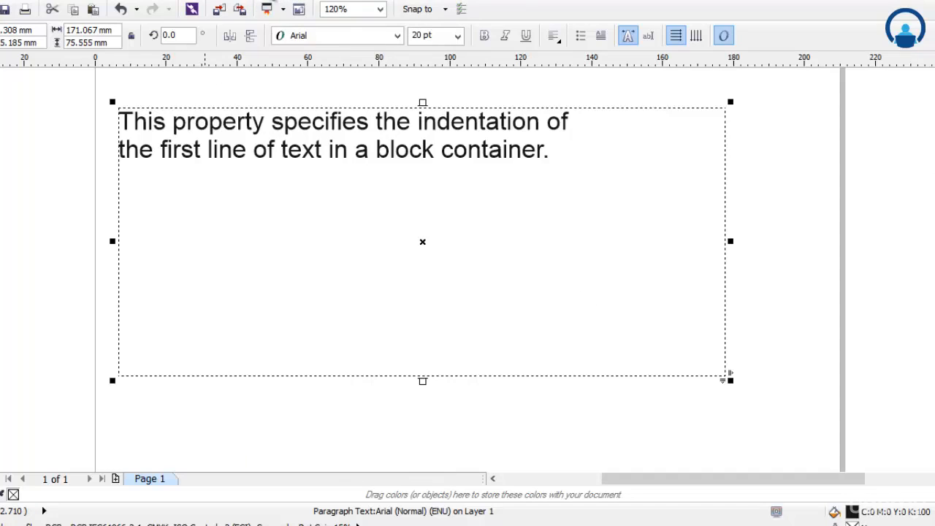
pyautogui.click(268, 1)
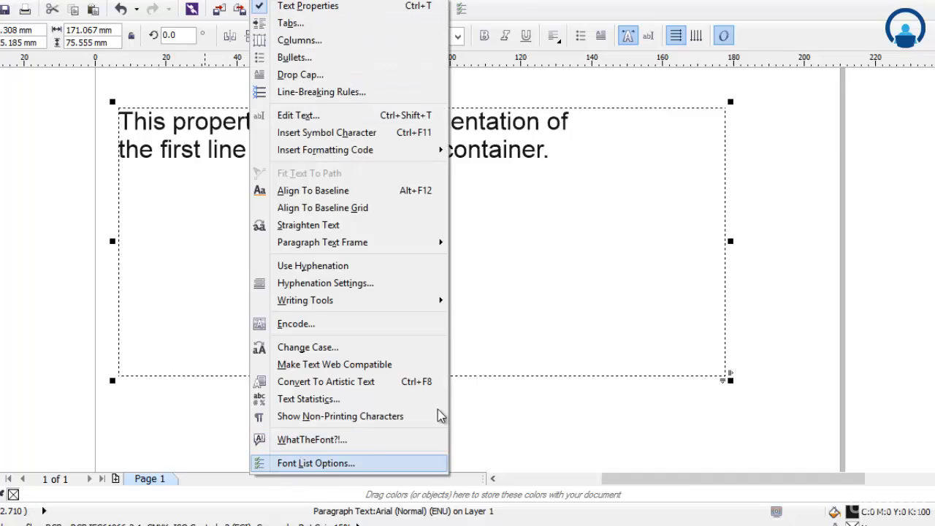
pyautogui.click(914, 230)
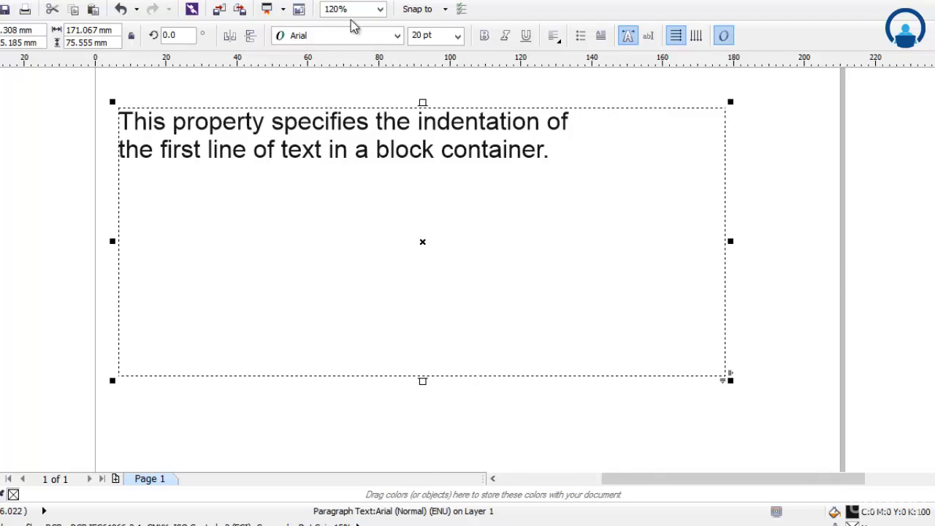
pyautogui.click(271, 1)
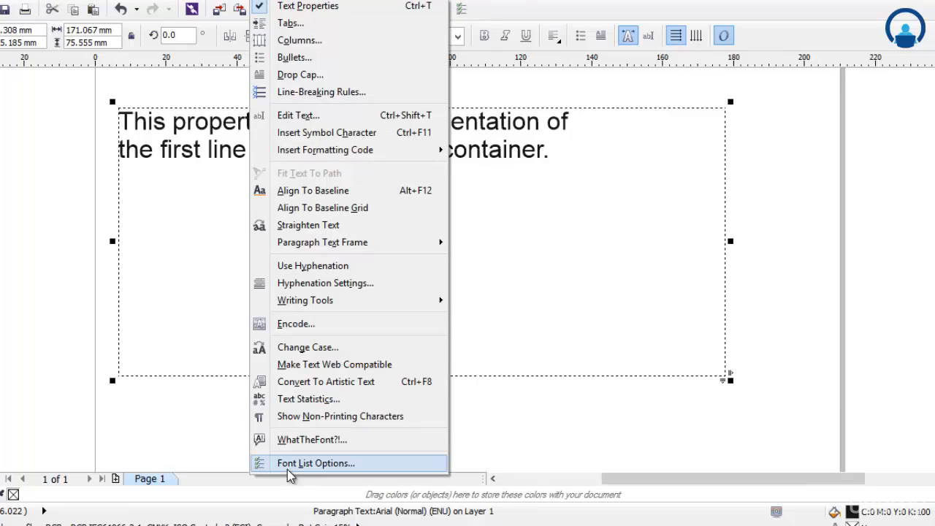
pyautogui.click(874, 272)
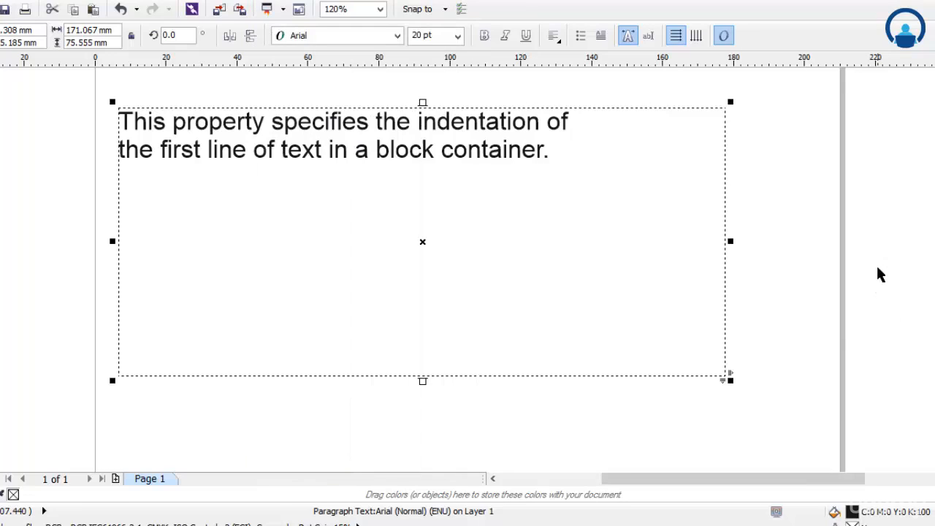